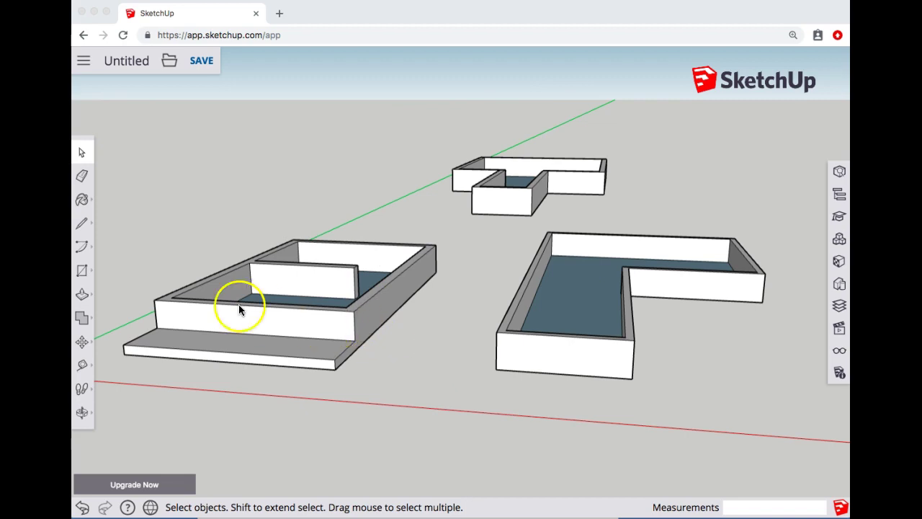
- Draw a vertical peak line up from the back wall's top-edge midpoint, undoing two trial triangles
left_click(83, 225)
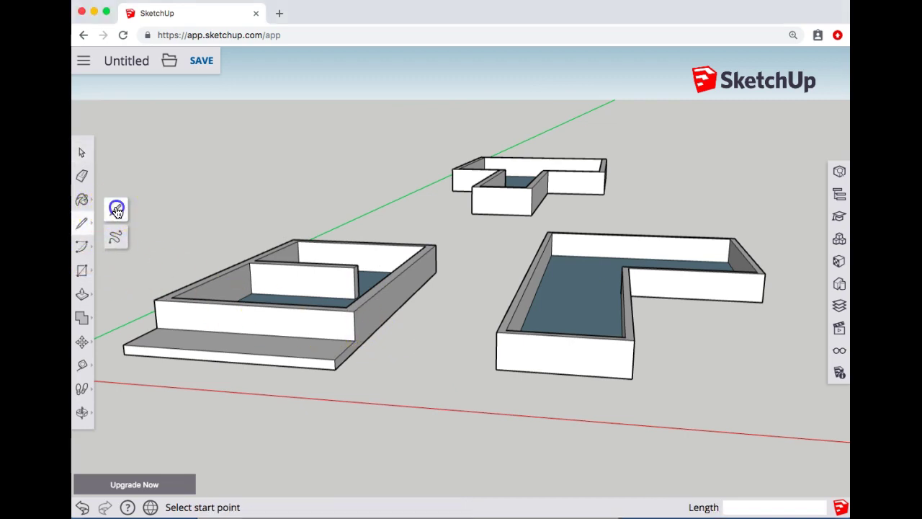
middle_click_drag(372, 226, 386, 249)
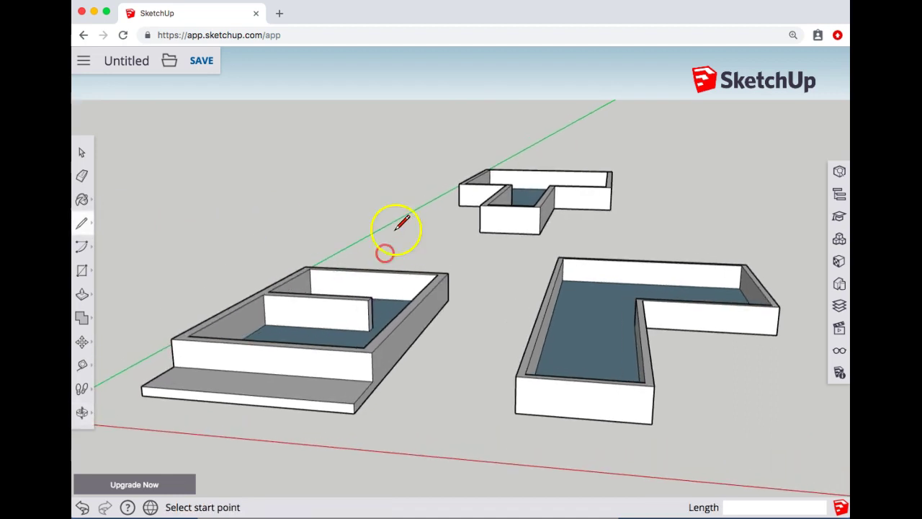
left_click(374, 269)
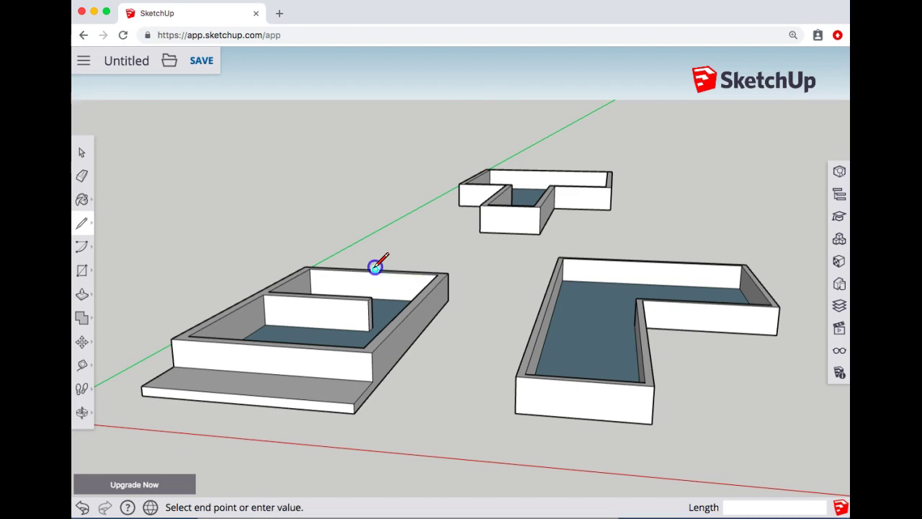
left_click(374, 228)
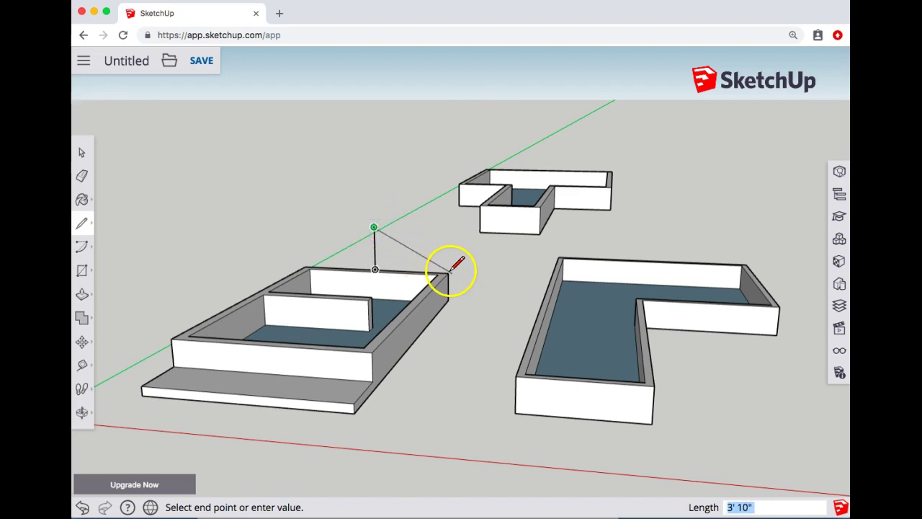
left_click(448, 272)
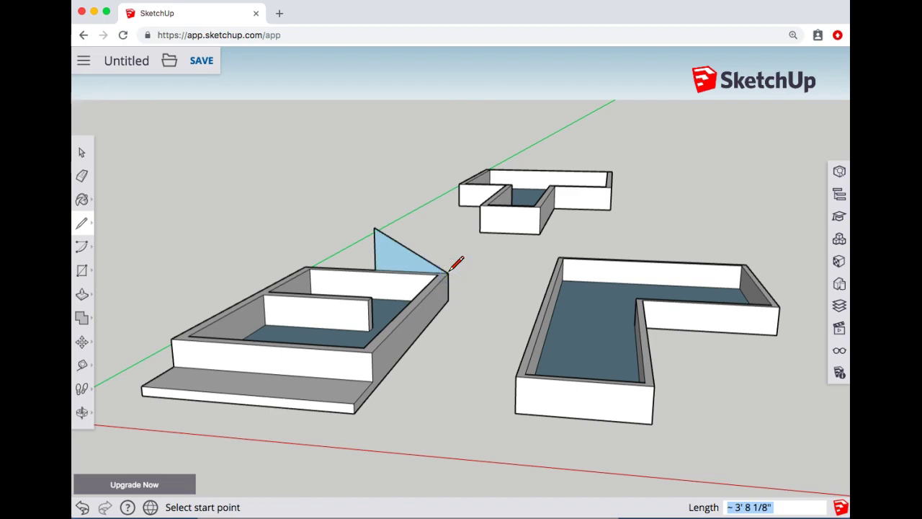
left_click(374, 227)
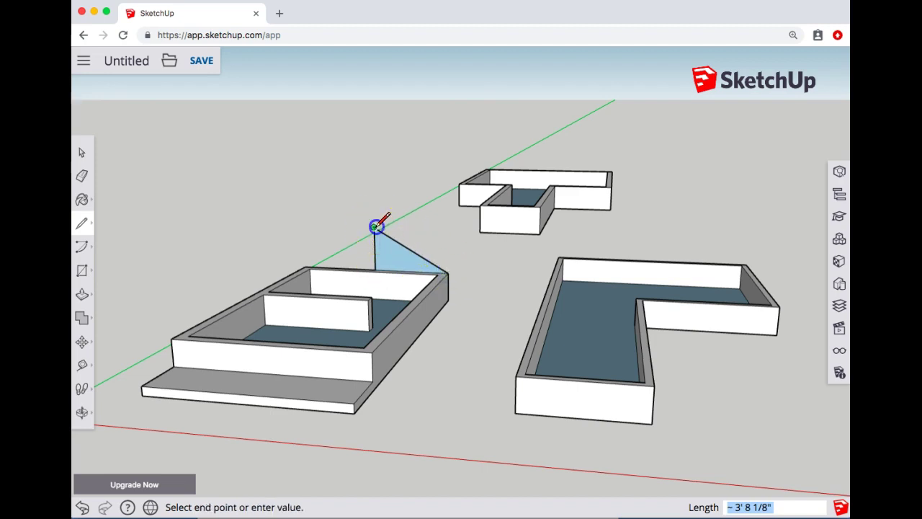
left_click(306, 266)
key("super+z")
key("super+z")
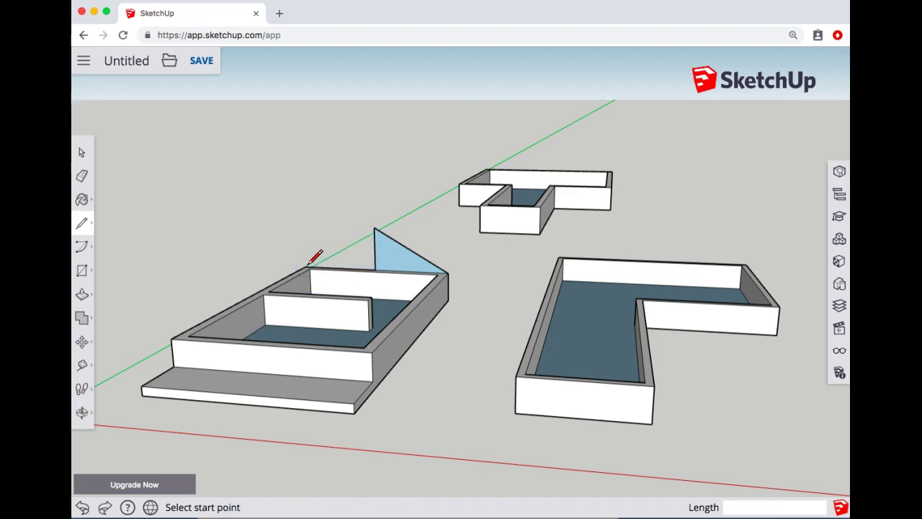
- Redraw the right and left gable triangles from the peak line to both back corners
left_click(375, 269)
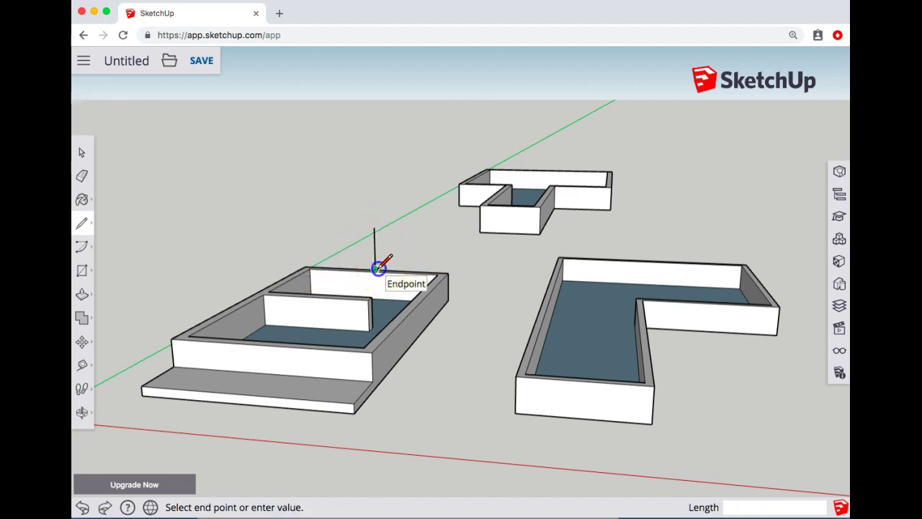
left_click(457, 272)
left_click_drag(457, 272, 374, 227)
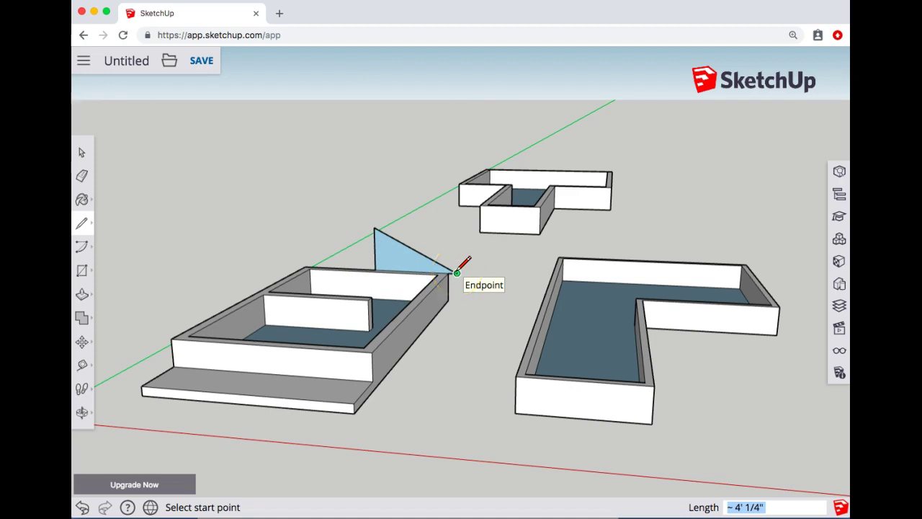
mouse_move(457, 273)
left_mouse_down()
mouse_move(309, 264)
mouse_move(373, 227)
left_mouse_up()
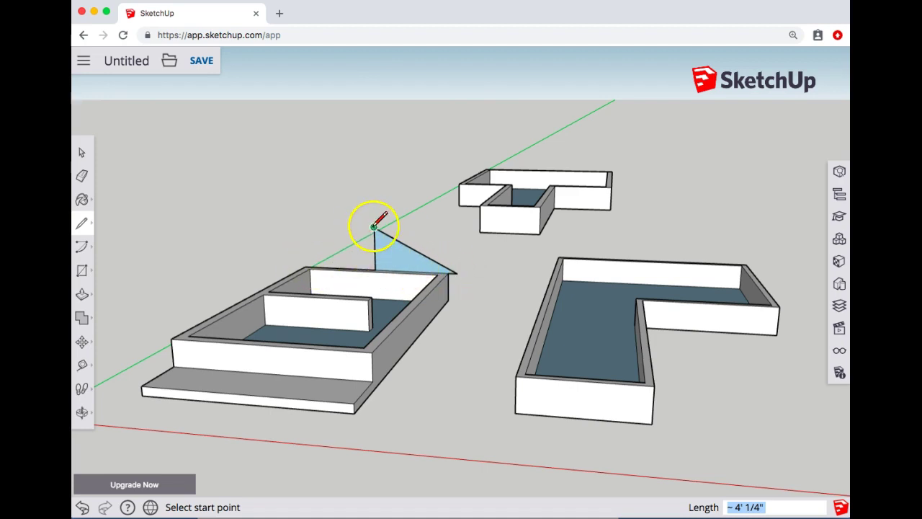
left_click(375, 269)
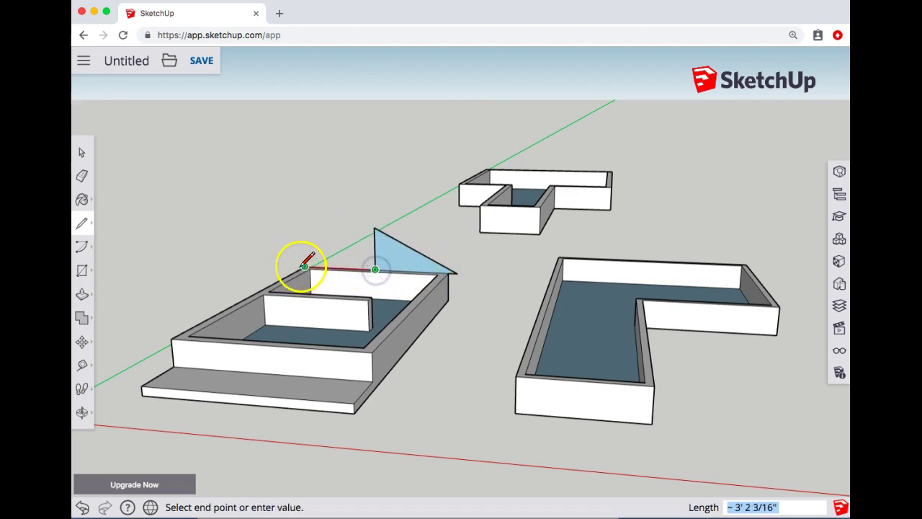
left_click_drag(304, 265, 297, 266)
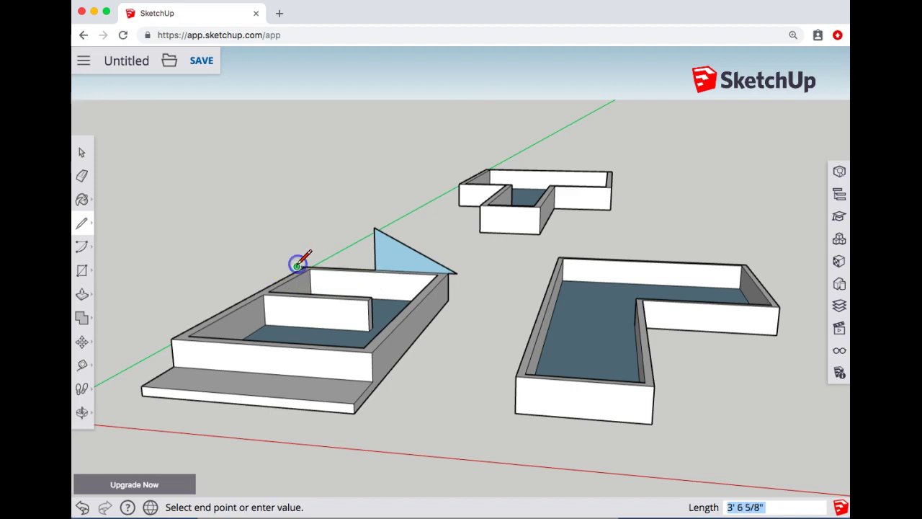
left_click(373, 227)
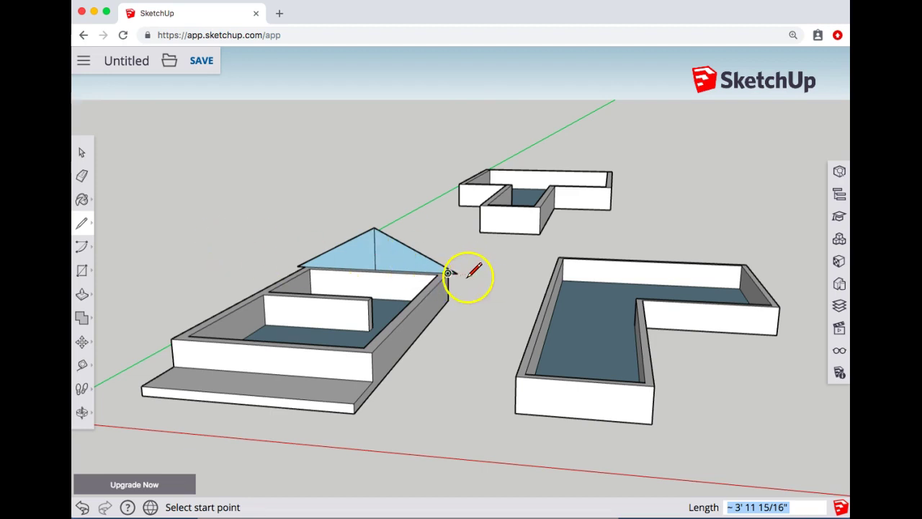
- Push/pull the gable face along the left building into a pitched roof
key("e")
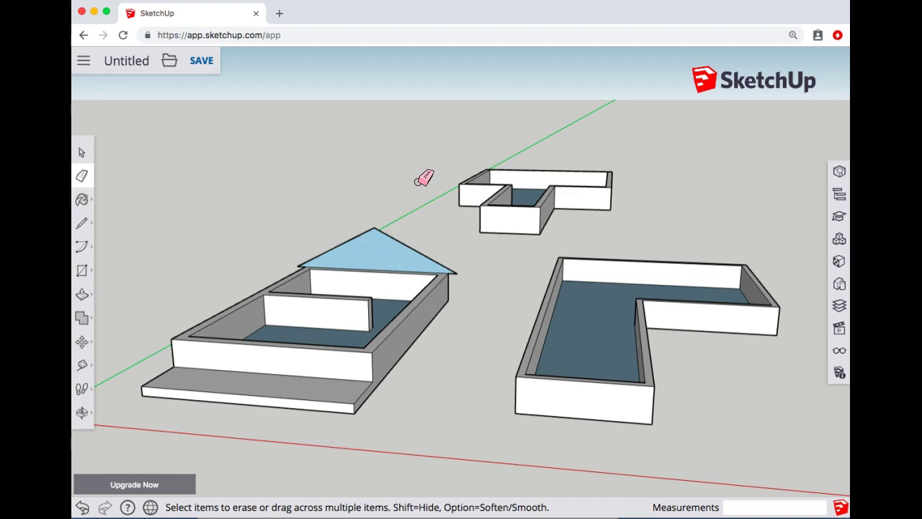
key("p")
left_click(378, 257)
left_click_drag(377, 258, 340, 408)
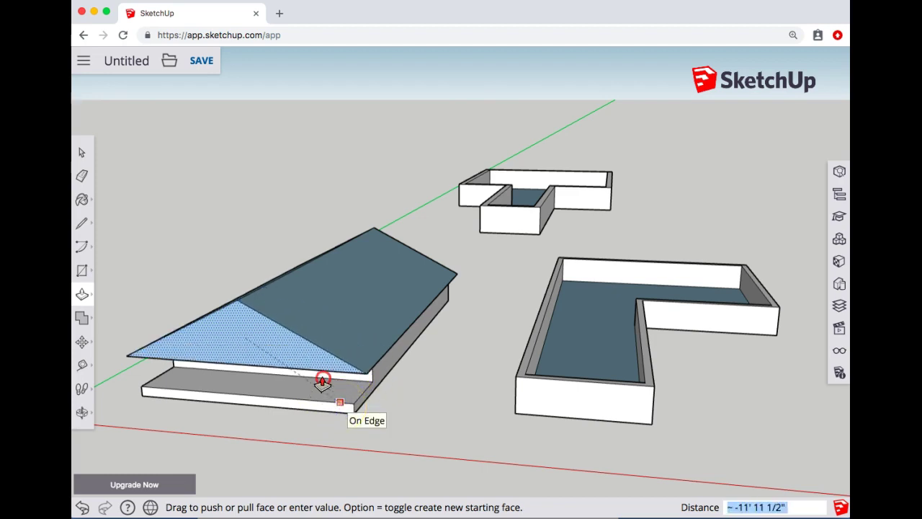
- Orbit to eye level to inspect, then undo the extruded roof and the left gable triangle
left_click_drag(323, 382, 300, 389)
key("o")
key("p")
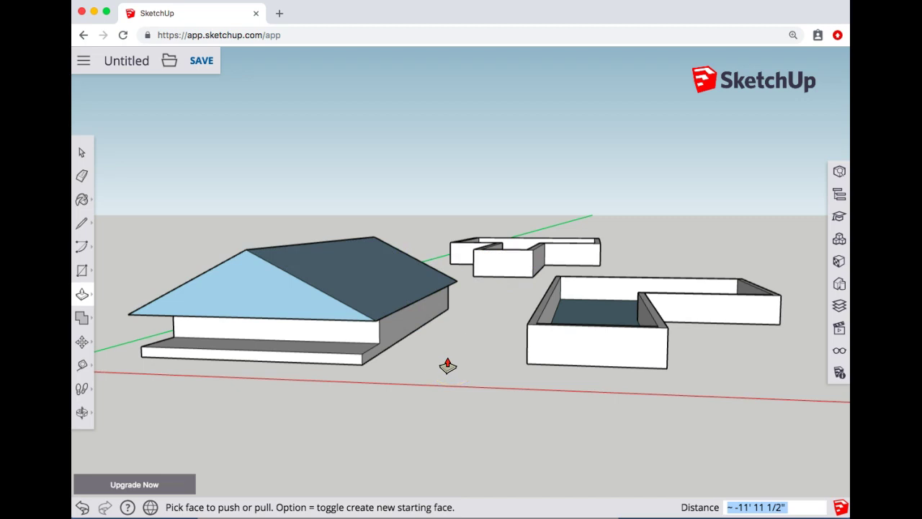
key("super+z")
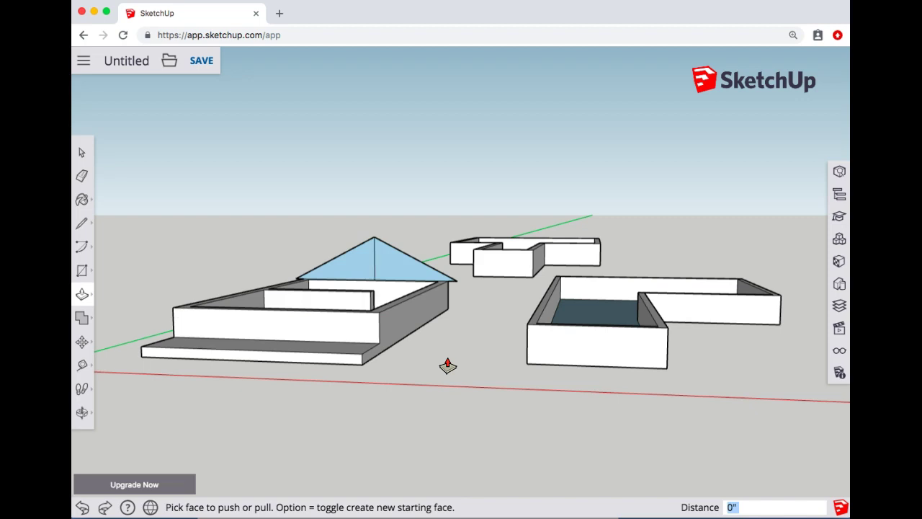
key("super+z")
key("super+z")
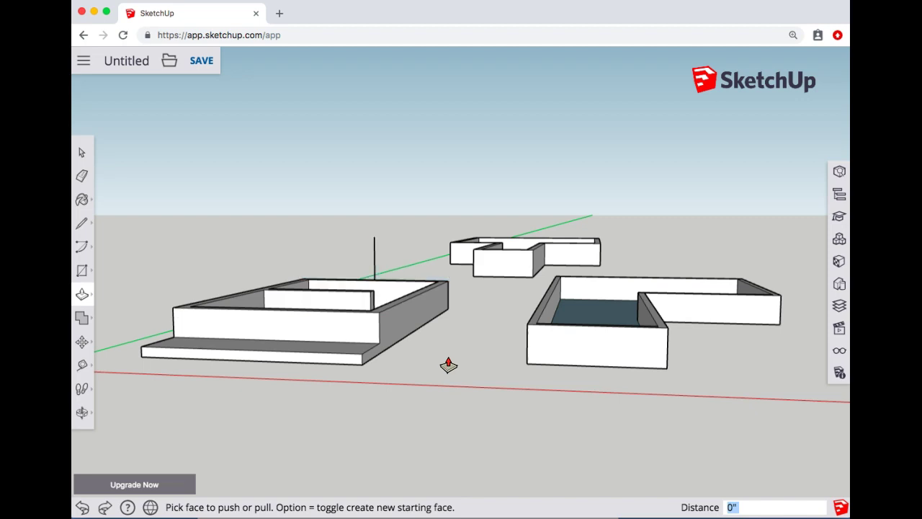
- Cap the left model's top with a rectangle between its back and front corners
middle_click_drag(340, 252, 348, 297)
left_click(85, 270)
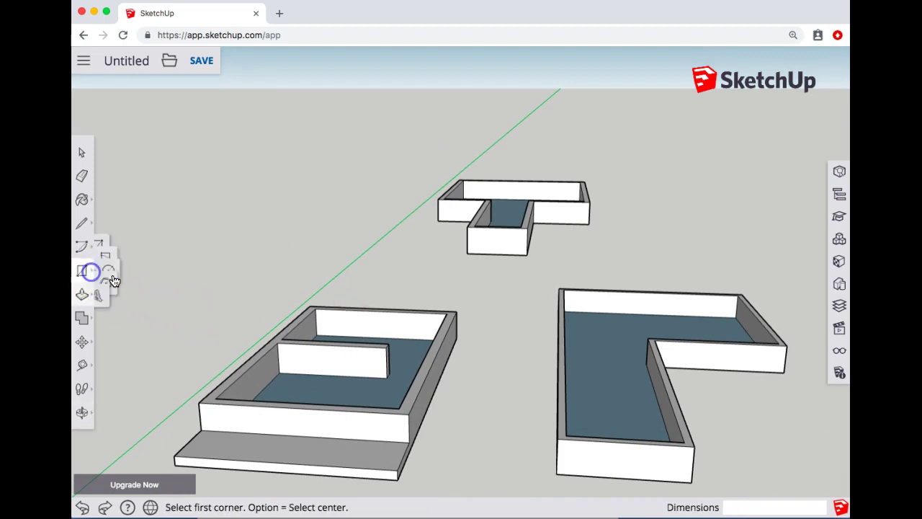
left_click(310, 306)
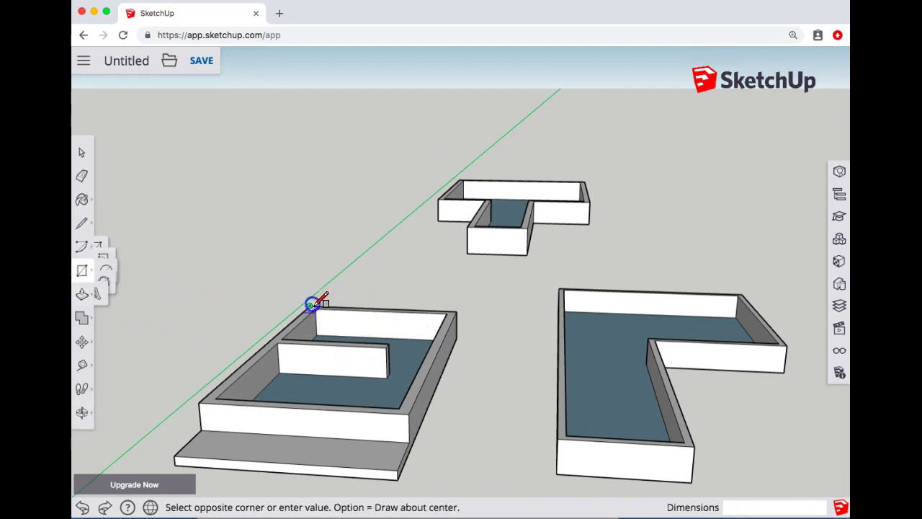
left_click(408, 414)
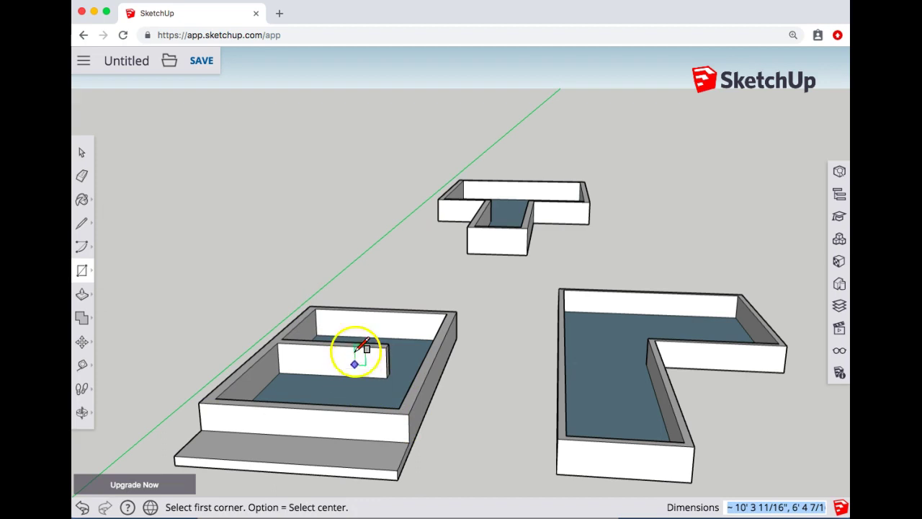
left_click(398, 409)
left_click(311, 312)
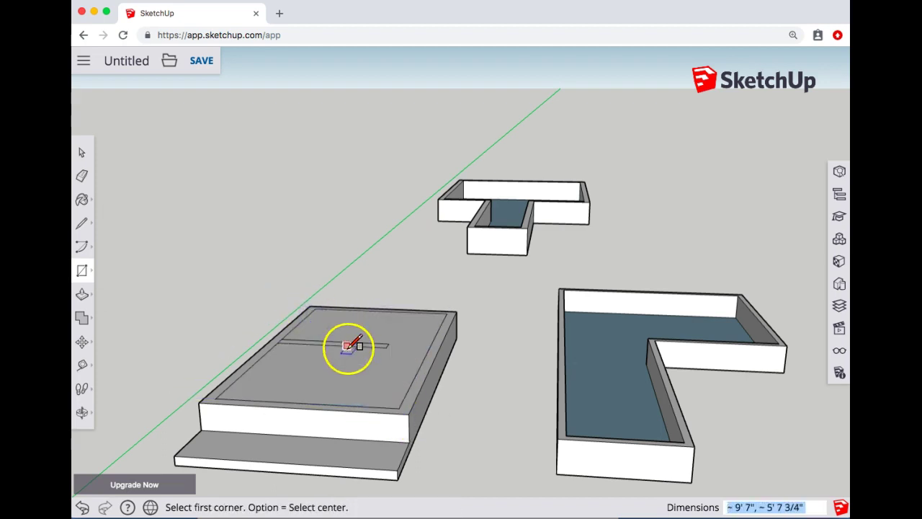
- Draw both diagonals across the top face and raise a vertical post at their crossing
left_click(83, 222)
left_click(311, 309)
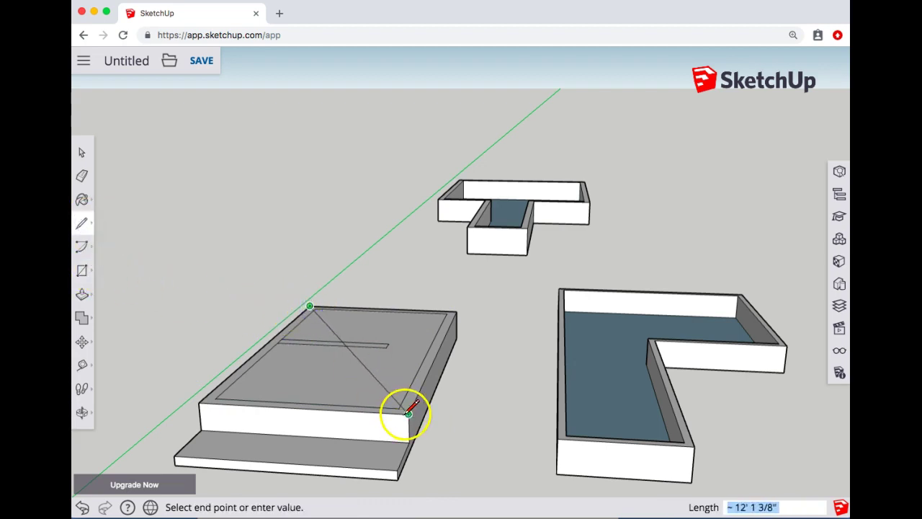
left_click(404, 411)
mouse_move(456, 314)
left_mouse_down()
mouse_move(288, 382)
mouse_move(204, 398)
left_mouse_up()
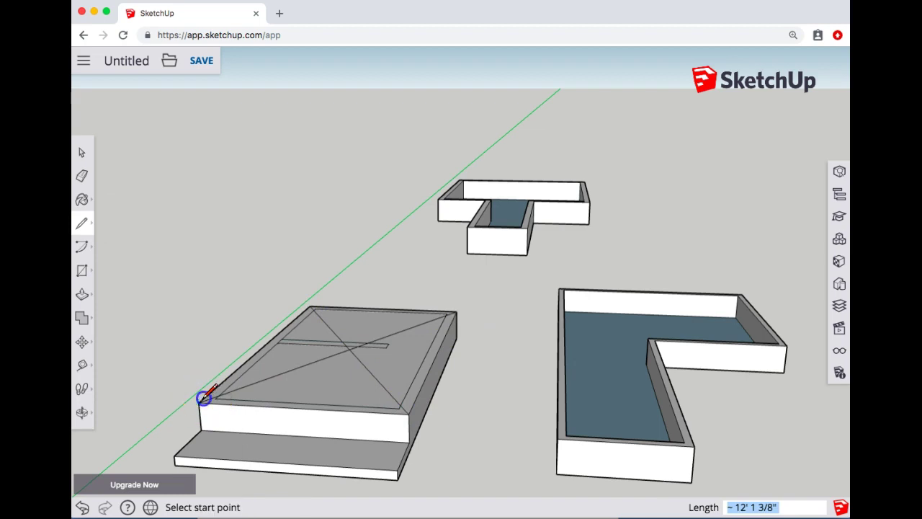
left_click(349, 349)
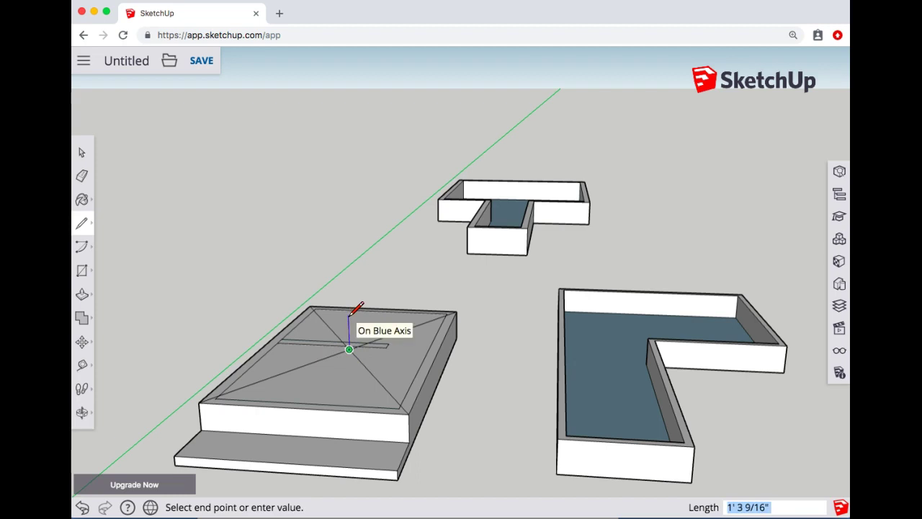
left_click(349, 315)
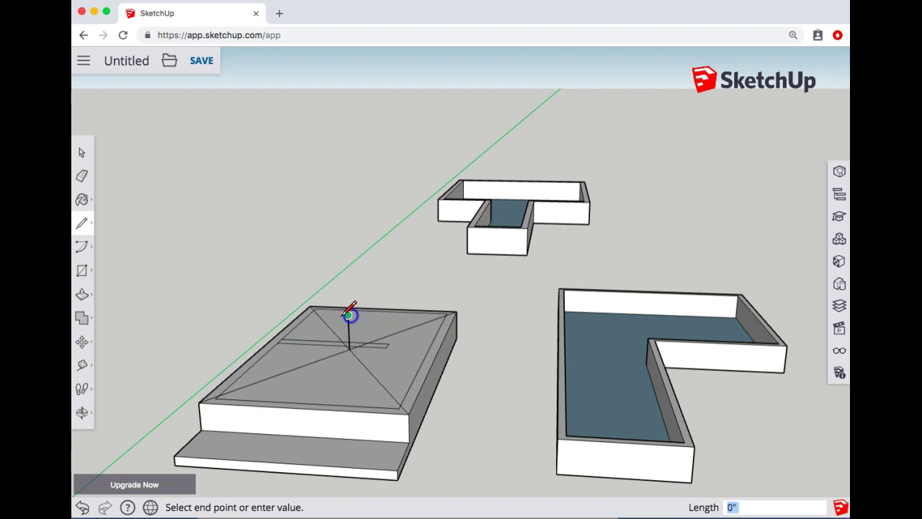
- Connect the post's peak to all four corners to form a pyramid roof
left_click(311, 306)
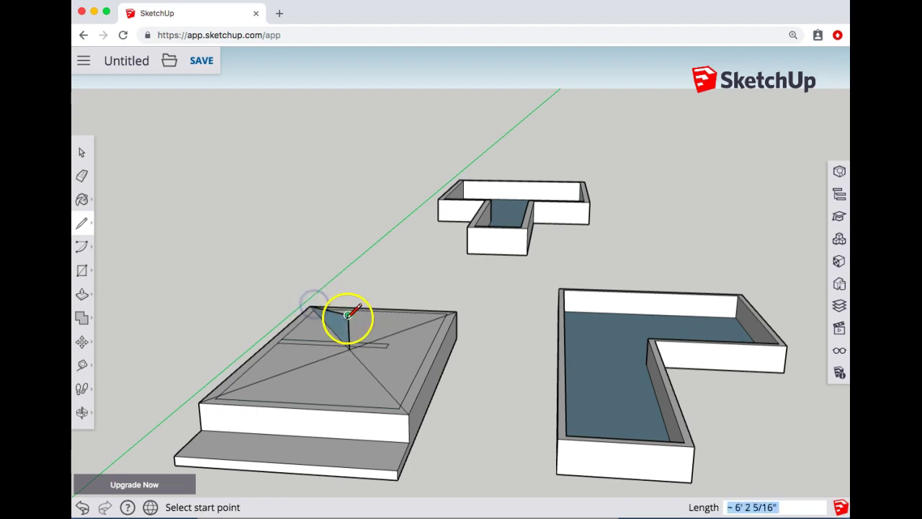
left_click(349, 315)
left_click(456, 314)
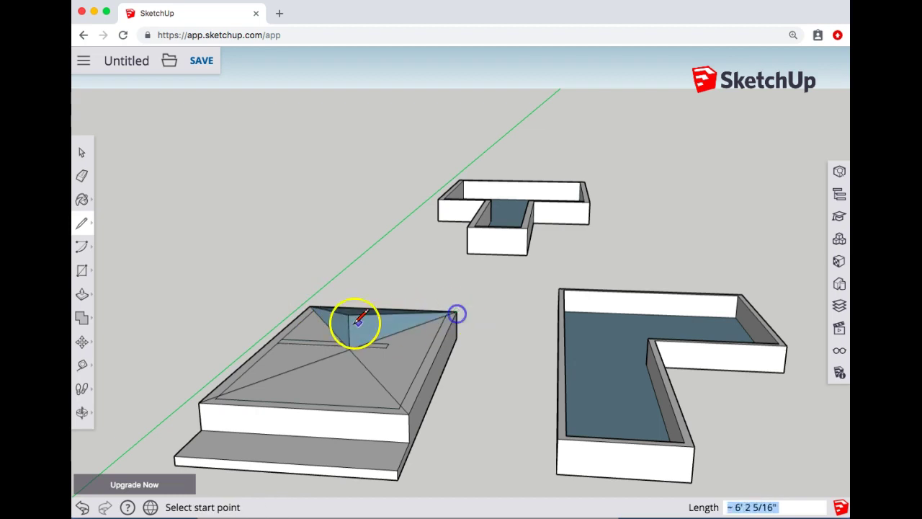
left_click(350, 317)
left_click(408, 412)
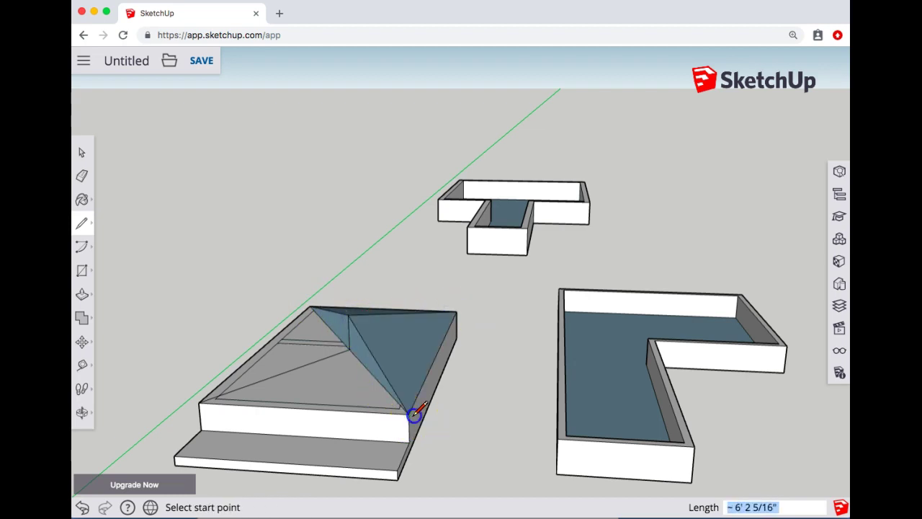
left_click(353, 319)
left_click(198, 402)
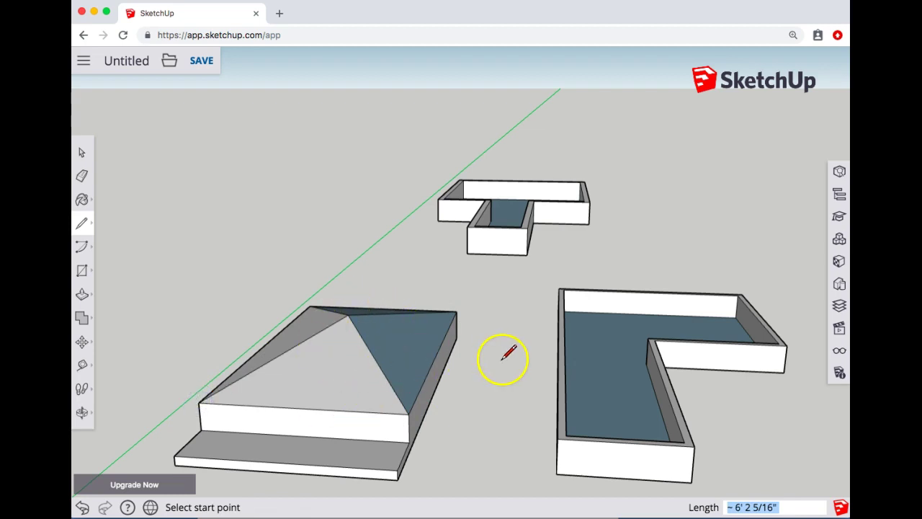
- Undo the pyramid lines and redraw the back roof face from peak to back-right corner
key("super+z")
key("super+z")
key("super+z")
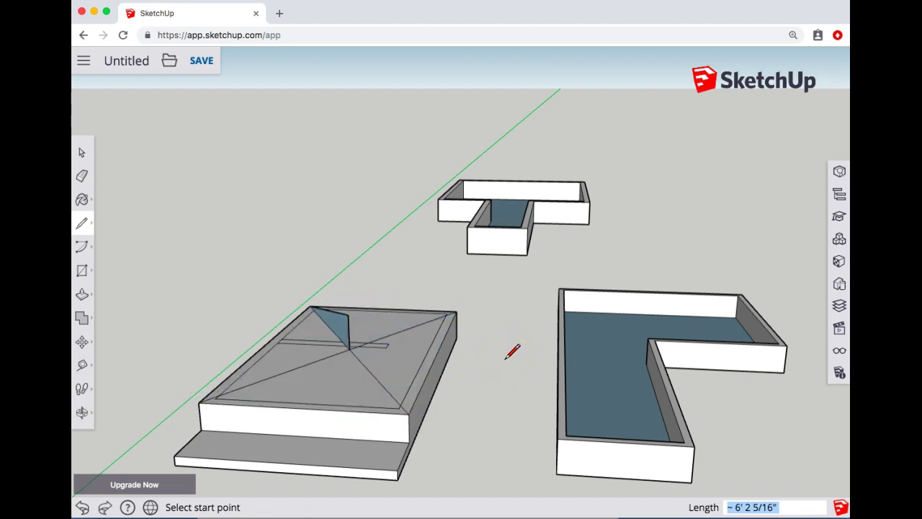
left_click(348, 315)
left_click(456, 312)
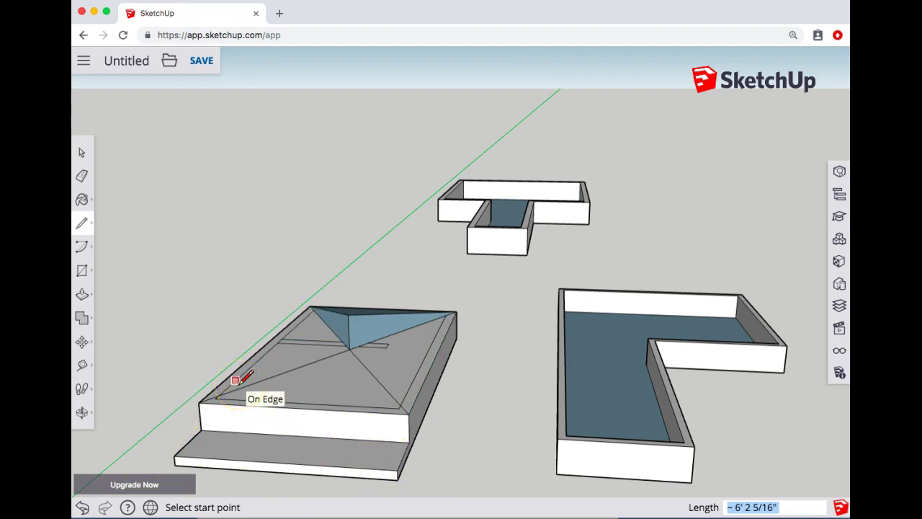
- Close off the slab's left end with a plain rectangle face
left_click(82, 270)
left_click(114, 219)
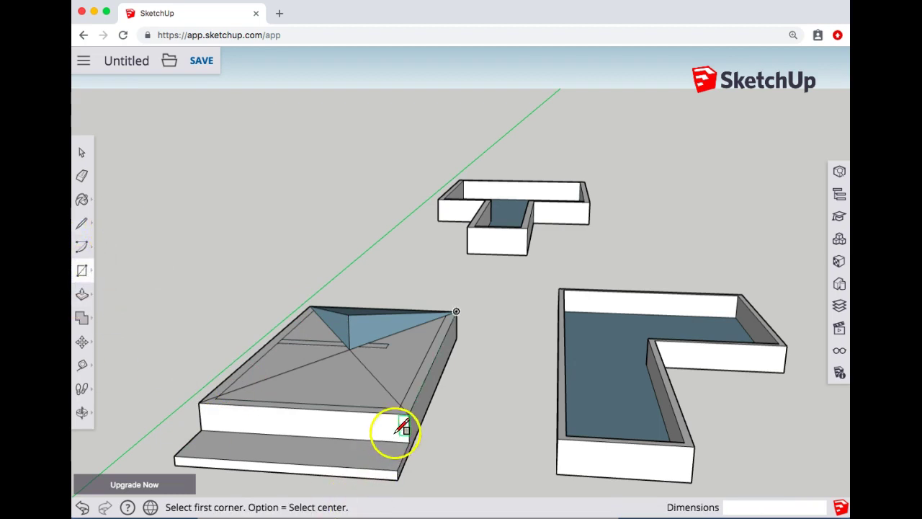
left_click(408, 427)
left_click(398, 468)
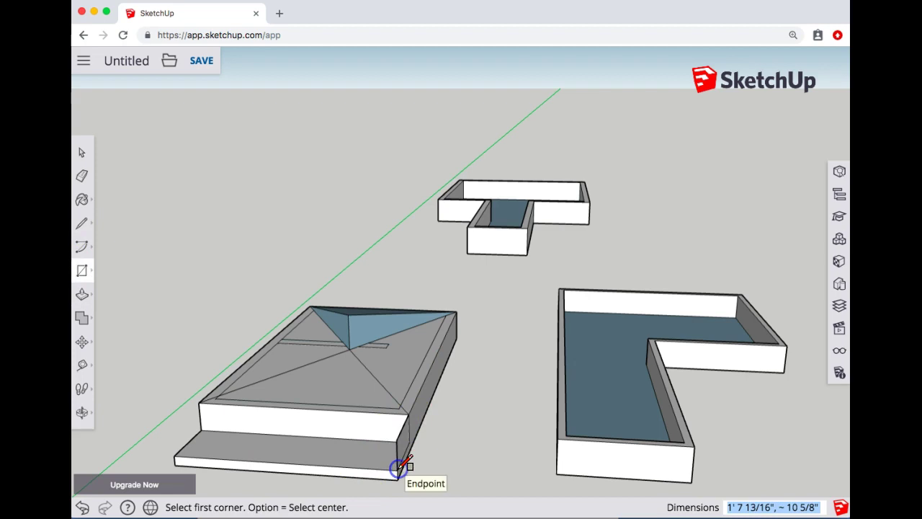
left_click(200, 402)
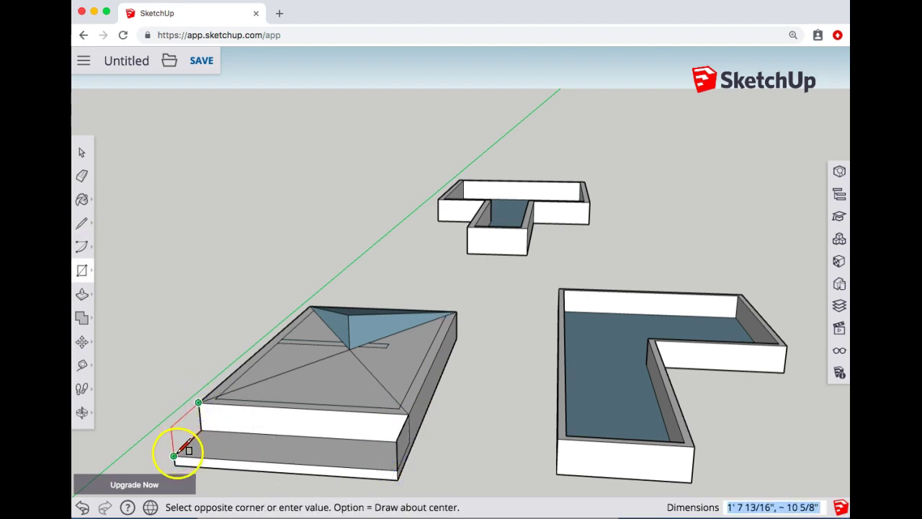
left_click(178, 452)
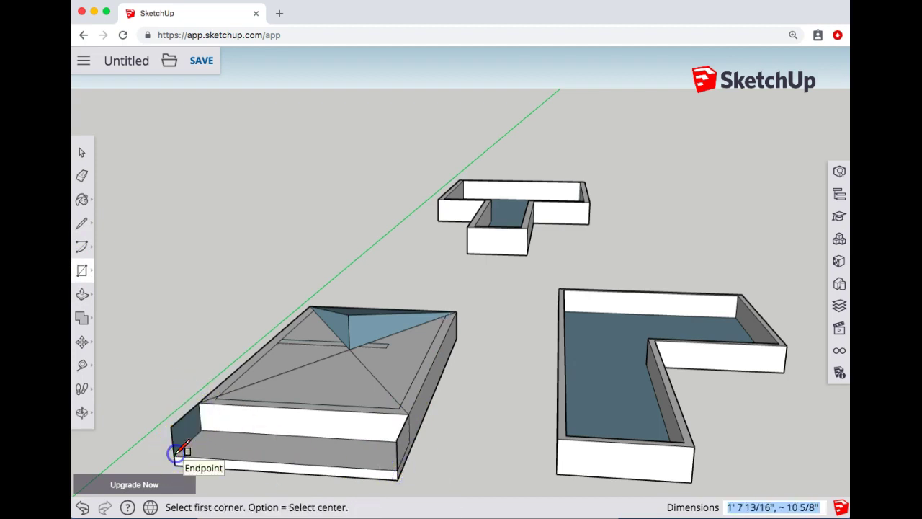
- Draw lines from the roof apex to the slab's left and front corners, plus the slab edge between them
left_click(81, 223)
left_click(115, 211)
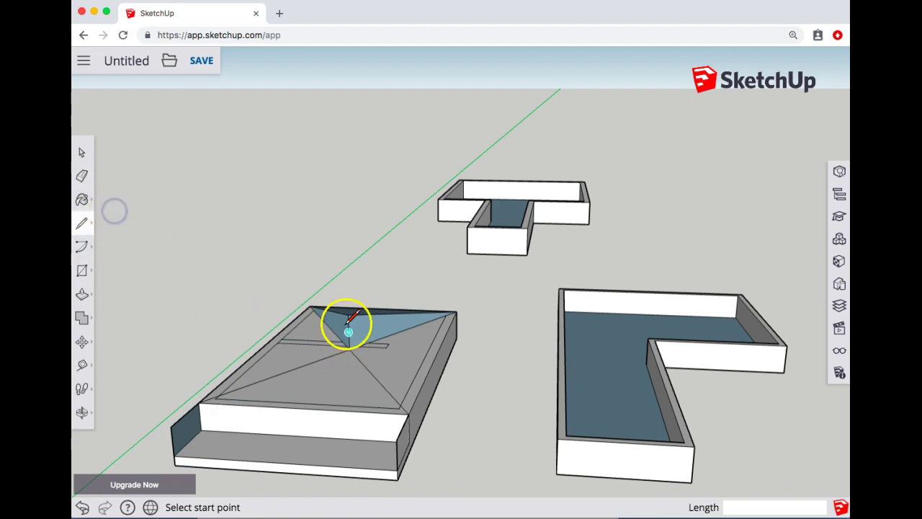
left_click(347, 315)
left_click(171, 426)
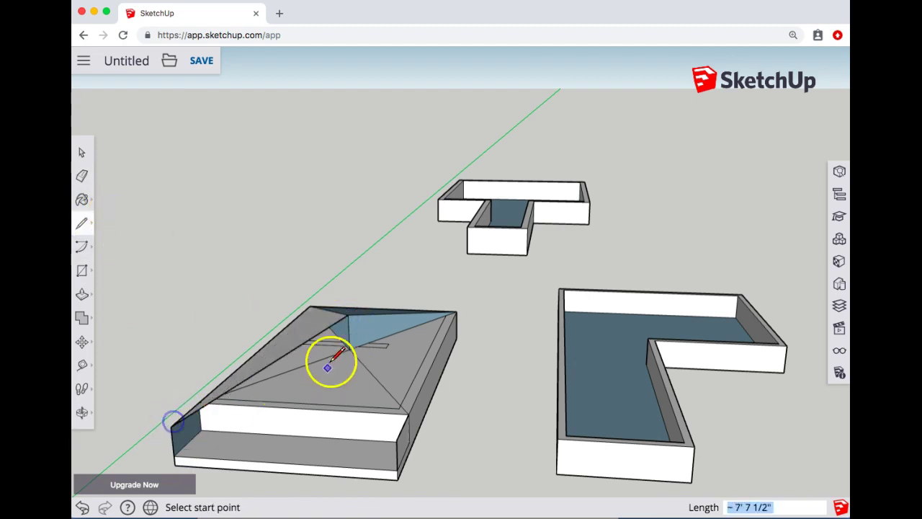
left_click(348, 314)
left_click(397, 440)
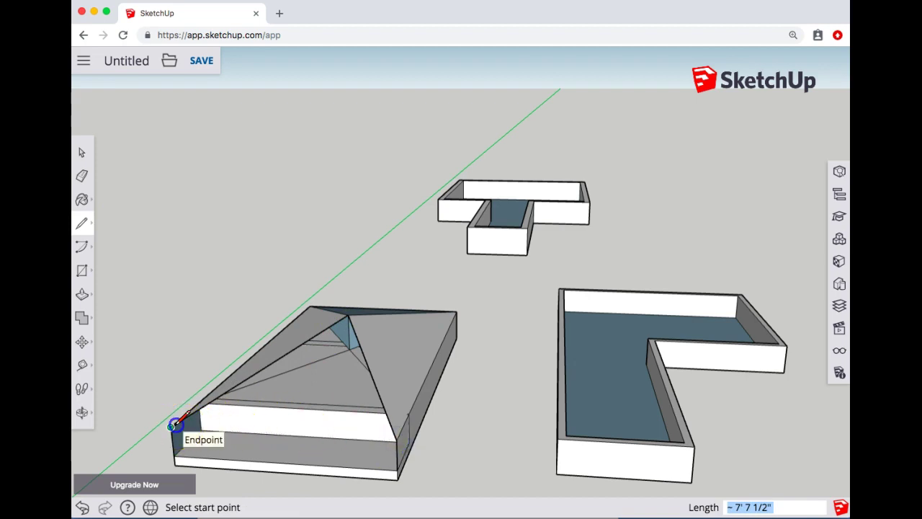
left_click(171, 427)
left_click(396, 440)
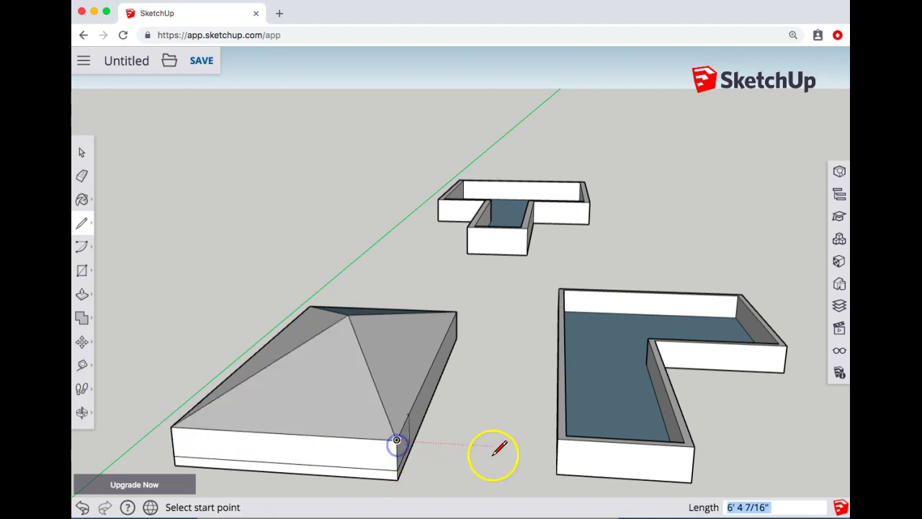
- Erase the slab's front face and the small corner face, then orbit toward the L-shaped model
right_click(352, 452)
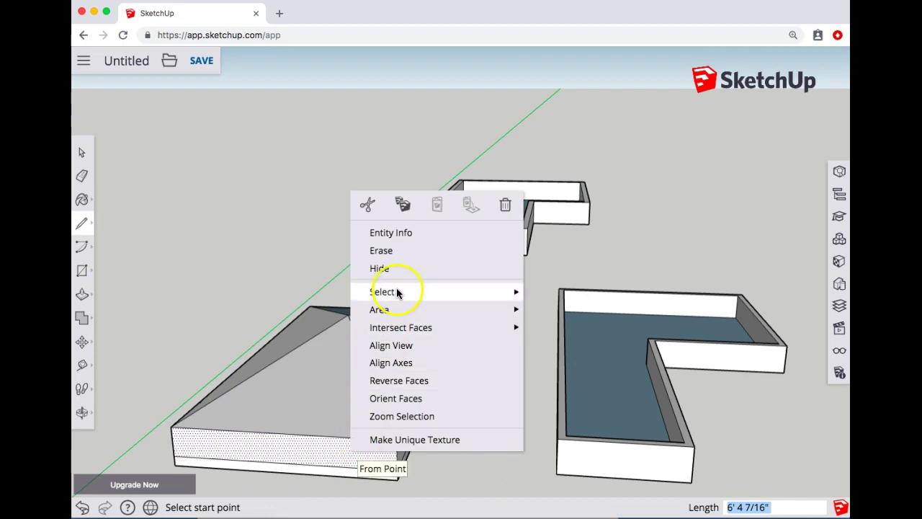
left_click(405, 251)
middle_click_drag(463, 432, 396, 404)
right_click(287, 368)
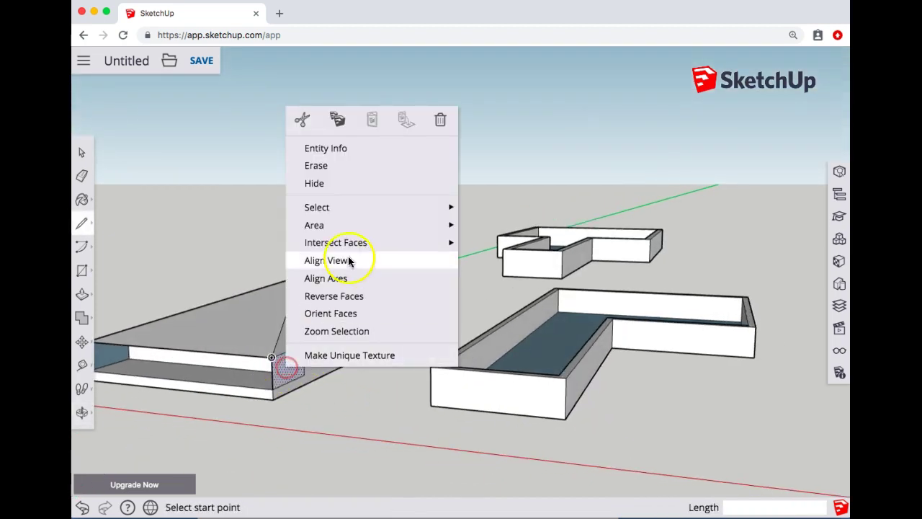
left_click(353, 182)
right_click(105, 352)
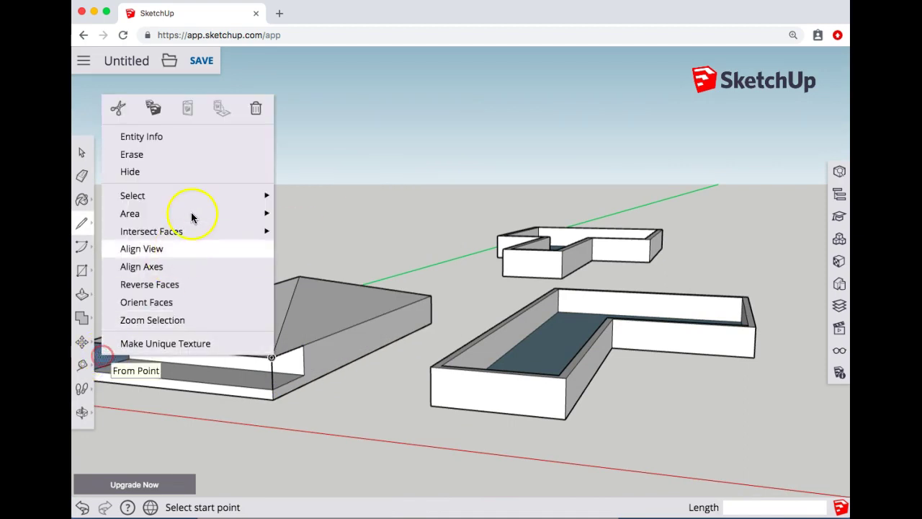
left_click(197, 152)
middle_click_drag(188, 340, 228, 353)
middle_click_drag(658, 426, 545, 439)
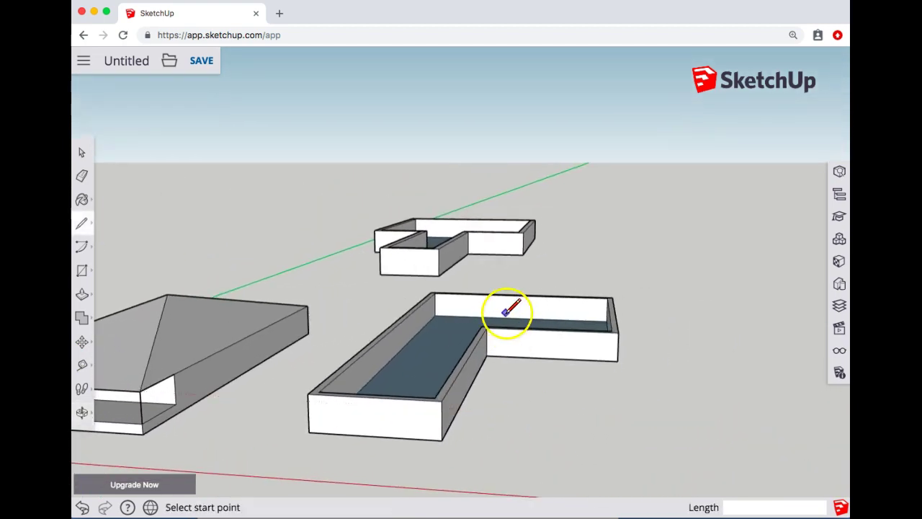
- Draw a vertical ridge line from the L-shaped model's end-wall midpoint, then slopes to both corners
scroll(506, 309, "down", 2)
scroll(510, 309, "up", 3)
scroll(510, 309, "up", 1)
scroll(510, 309, "down", 1)
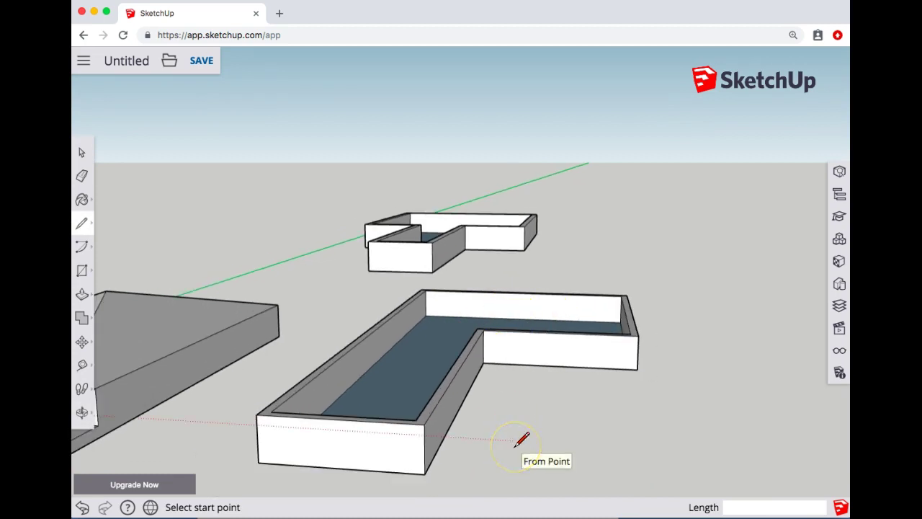
left_click_drag(422, 395, 430, 415)
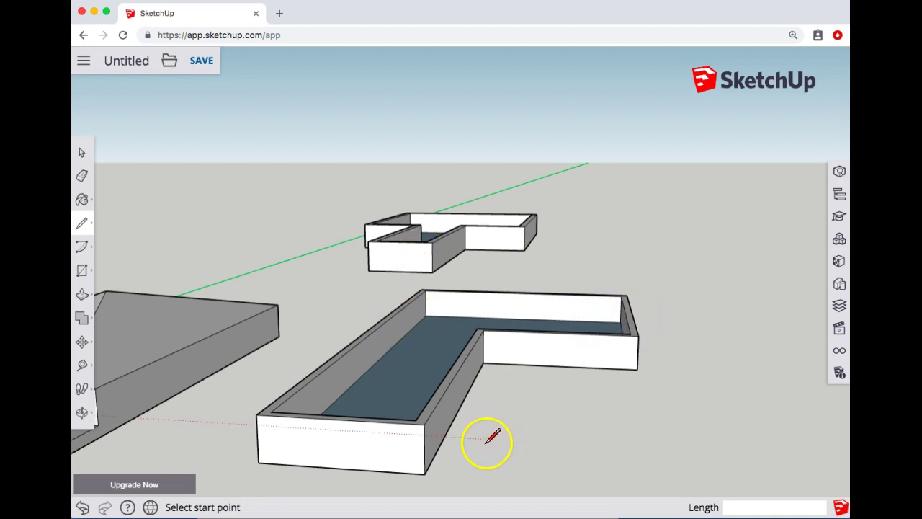
left_click(92, 229)
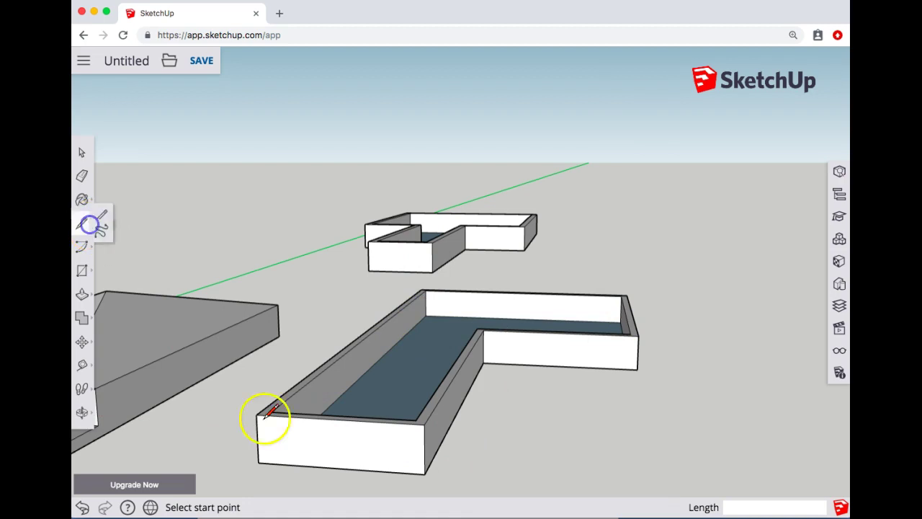
left_click(340, 418)
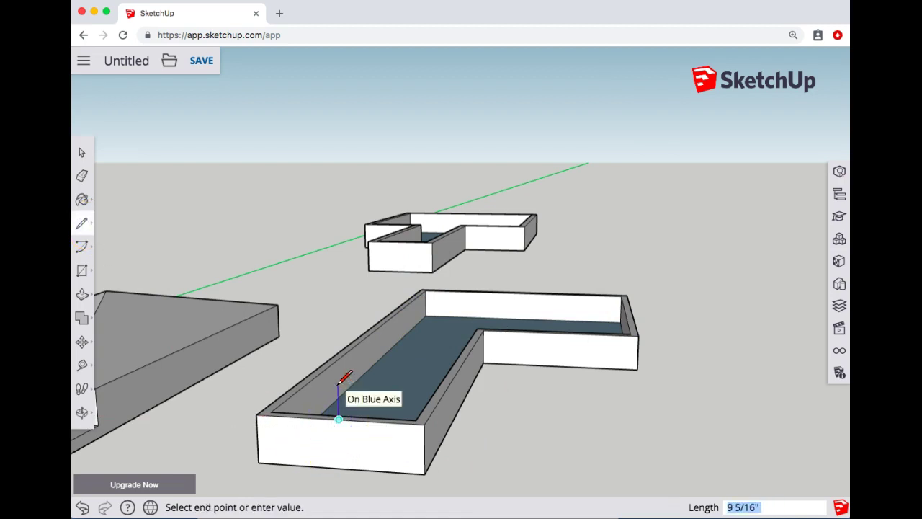
left_click(338, 379)
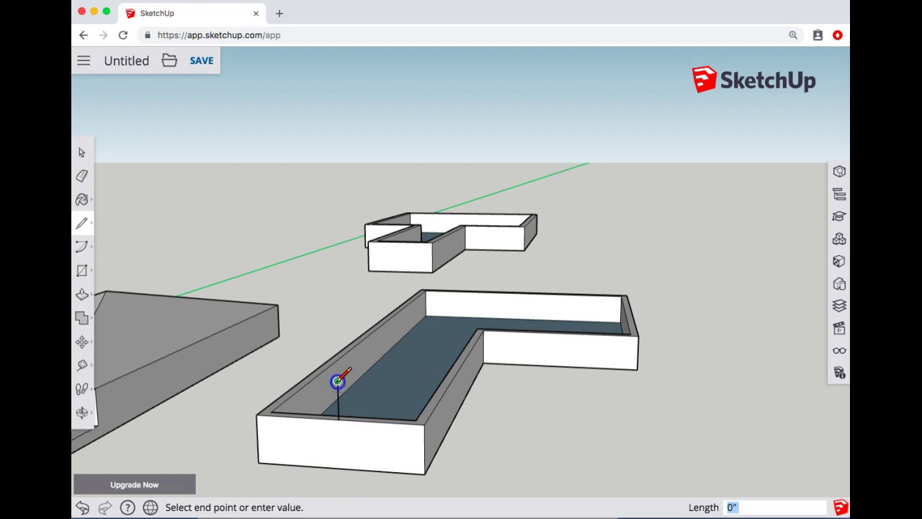
left_click(258, 412)
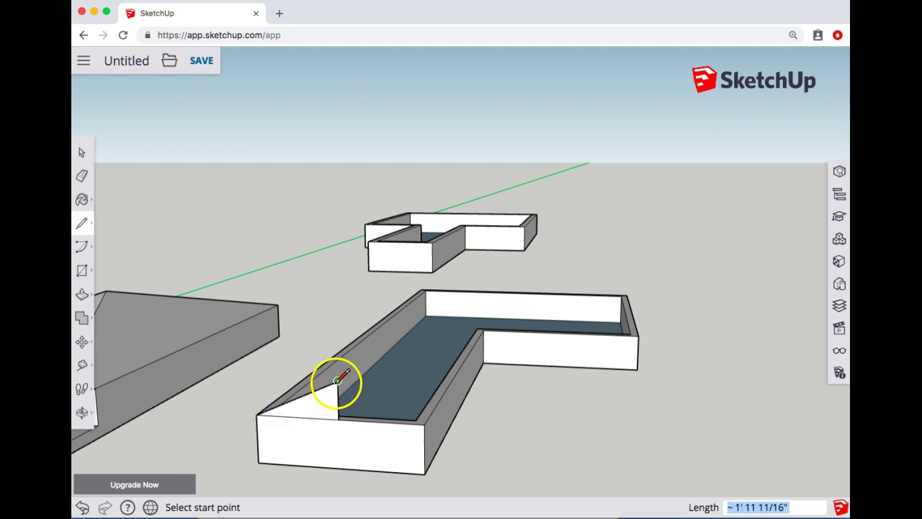
left_click(337, 381)
left_click(425, 424)
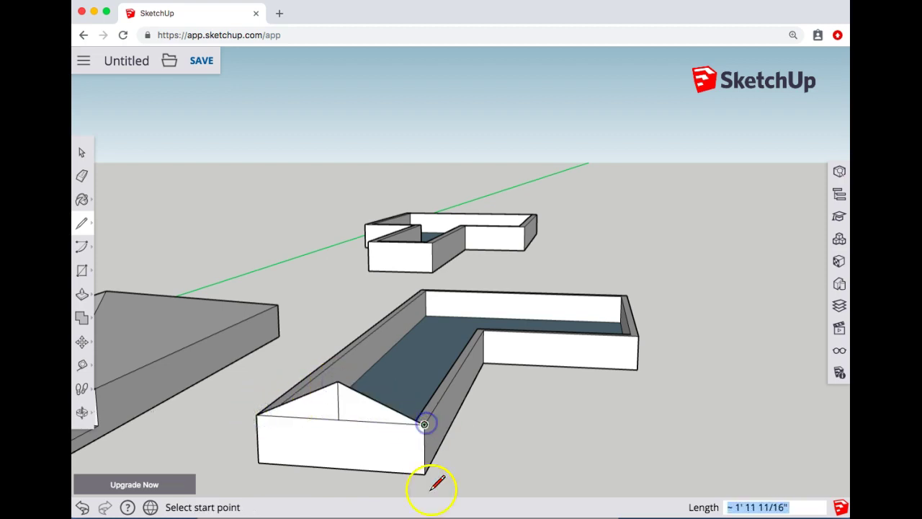
key("e")
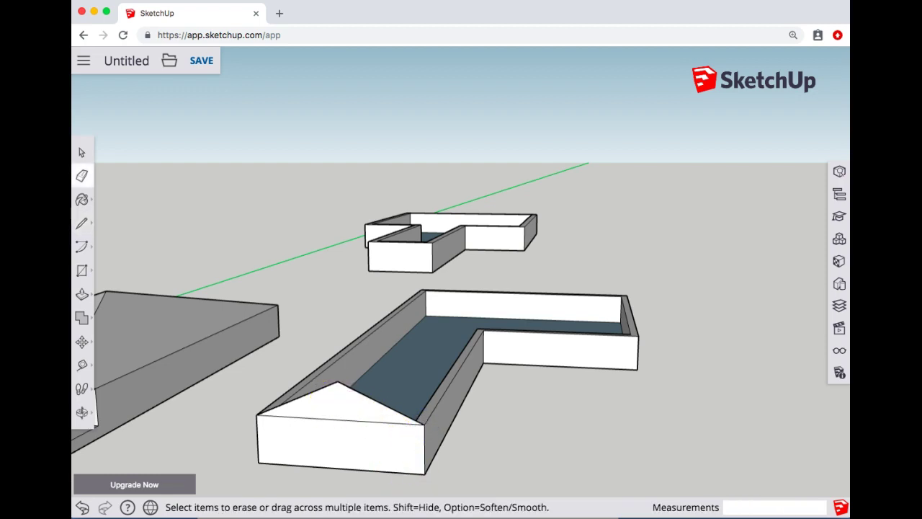
- Push/pull the gable triangle along the long wing into a roof and orbit to check it
key("p")
left_click(358, 412)
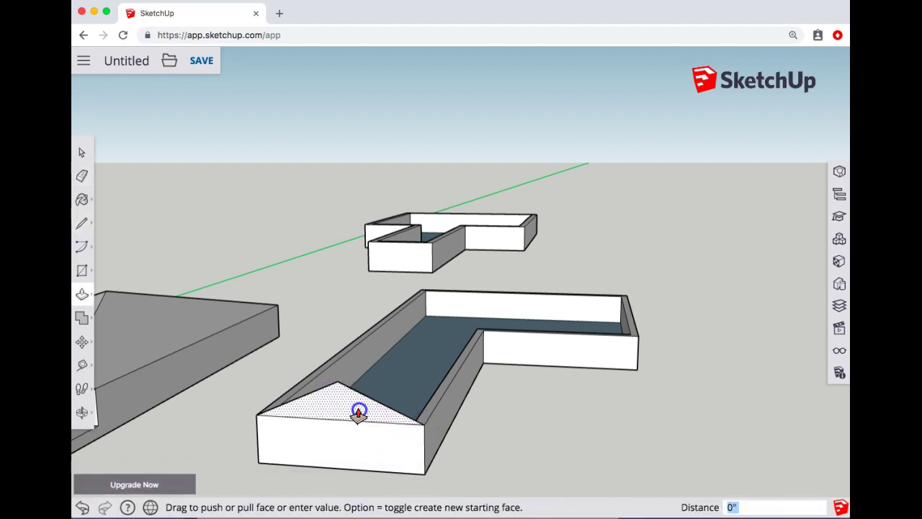
left_click_drag(358, 412, 510, 301)
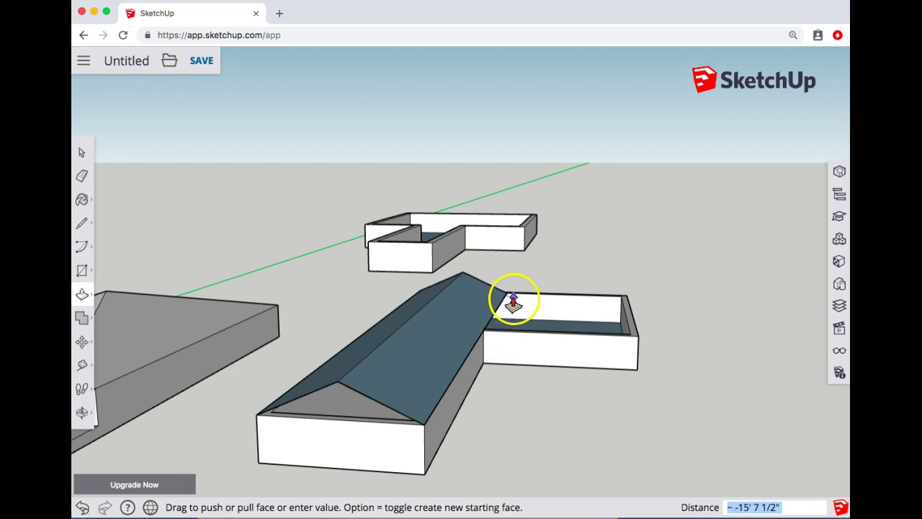
middle_click_drag(512, 296, 504, 362)
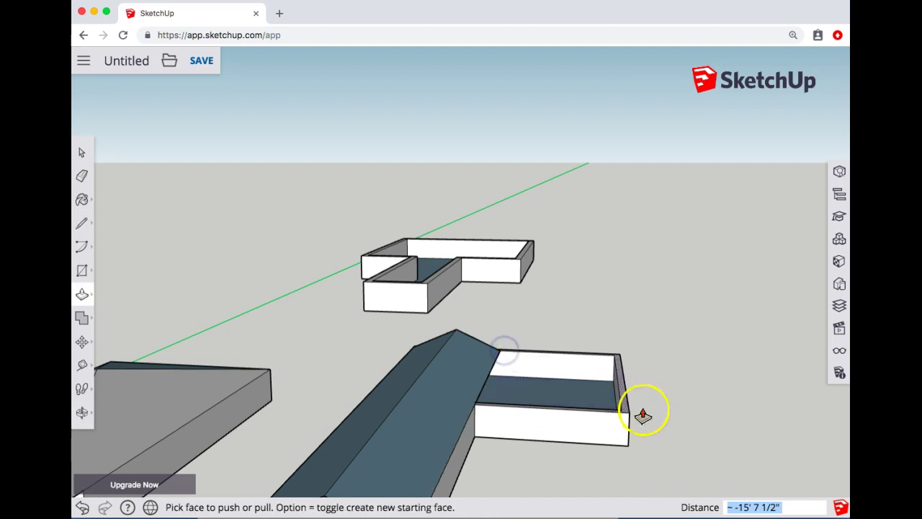
middle_click_drag(642, 415, 263, 434)
- Push/pull the small faces at the roof's corner to tidy the junction
left_click(278, 317)
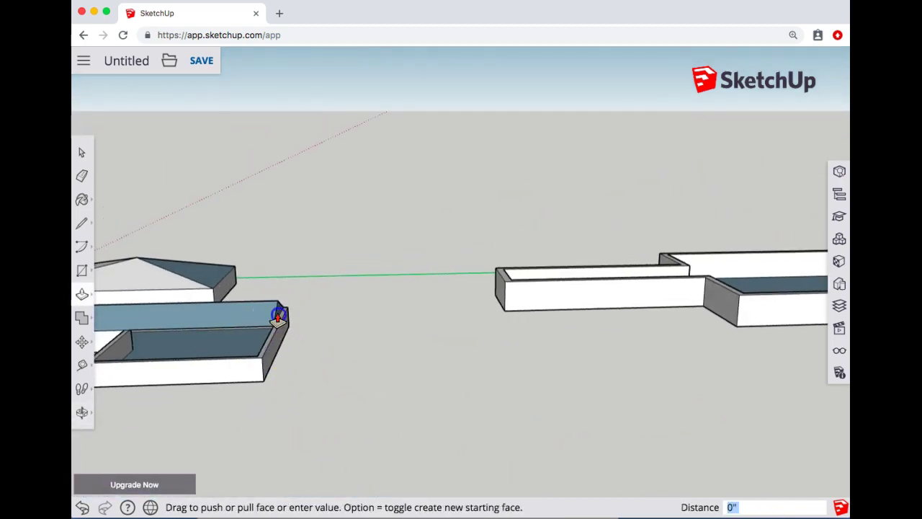
left_click(286, 332)
left_click(283, 322)
left_click(282, 379)
middle_click_drag(263, 382, 520, 401)
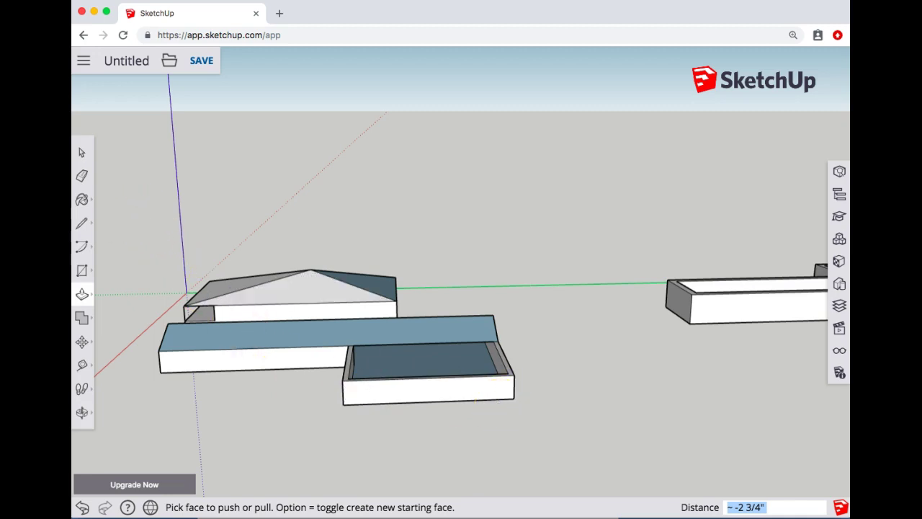
- Draw a line from the wall's midpoint up to the roof edge, adjusting its end point
left_click(83, 226)
left_click(117, 206)
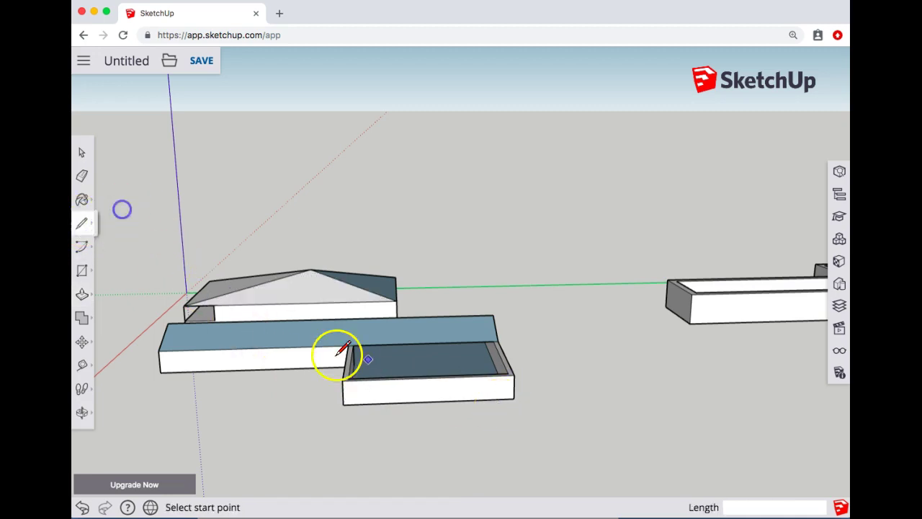
left_click(429, 377)
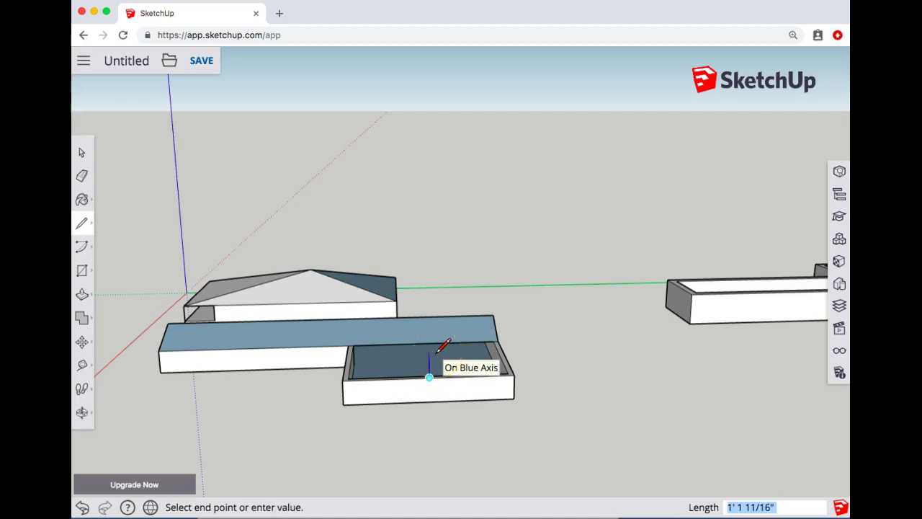
left_click(423, 318)
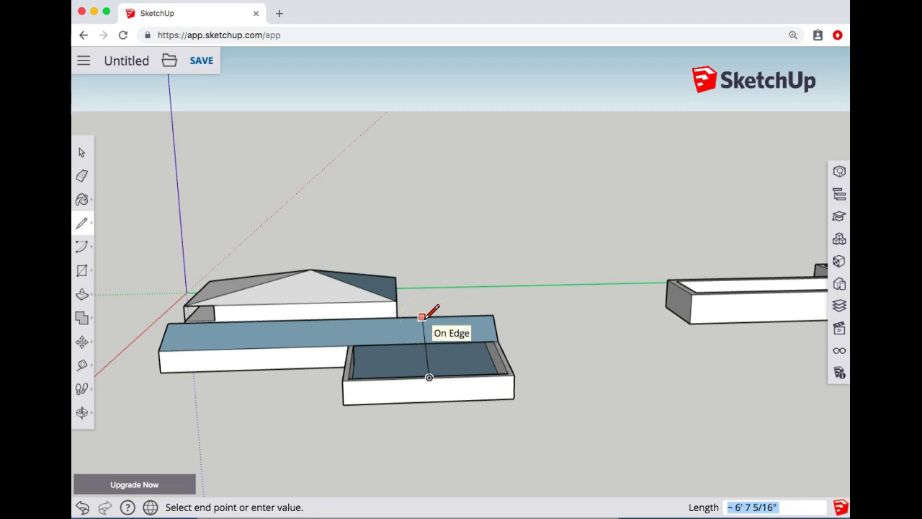
left_click(423, 308)
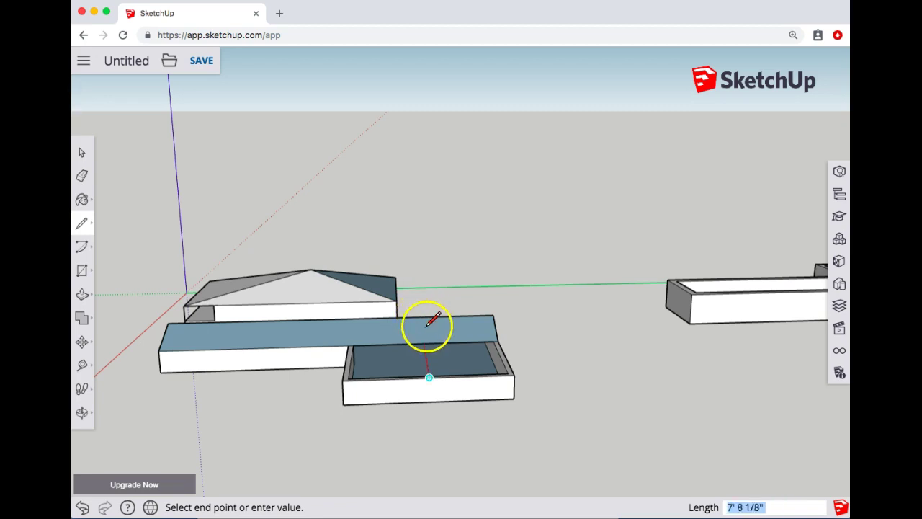
middle_click_drag(387, 365, 608, 326)
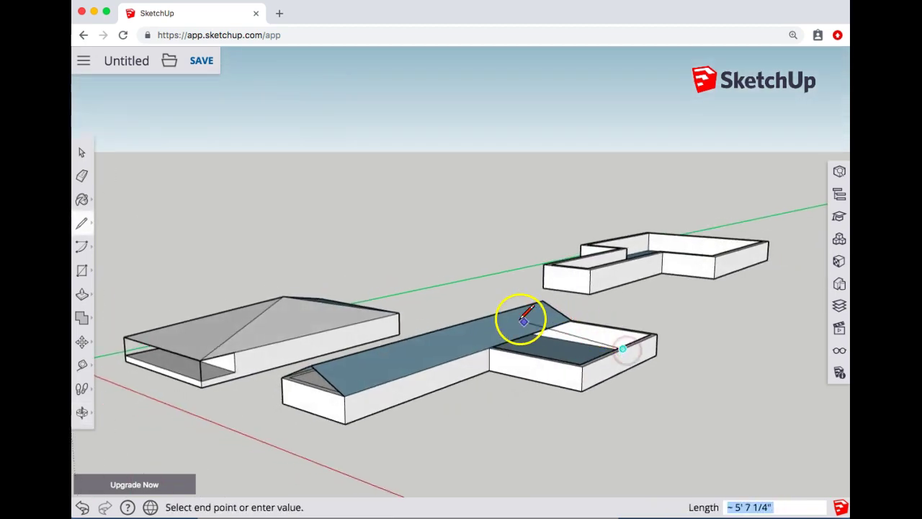
left_click_drag(504, 311, 625, 310)
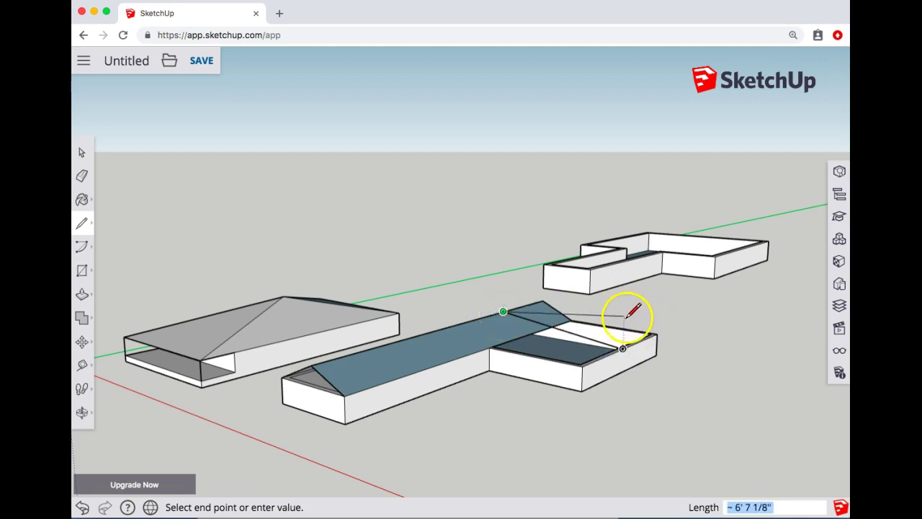
- Draw a roof line from the ridge point to the side wing's corner
middle_click_drag(640, 334, 623, 364)
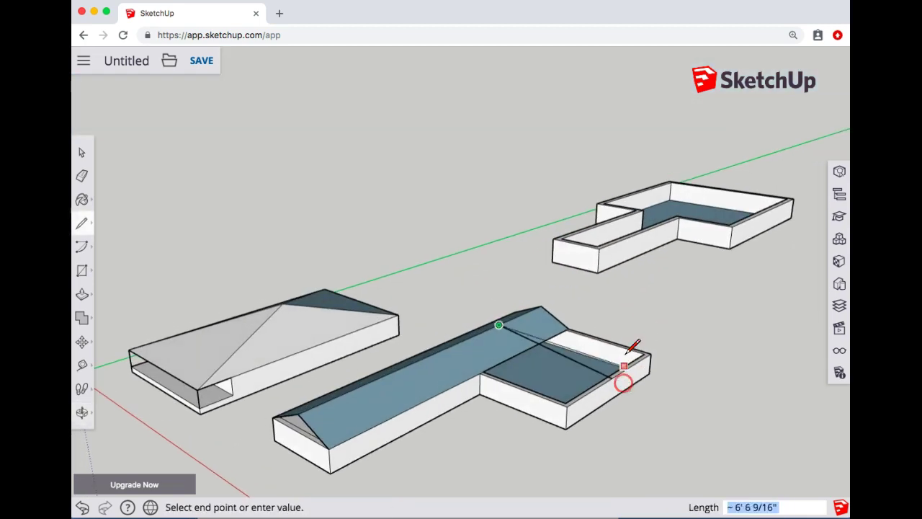
left_click_drag(624, 364, 453, 367)
left_click(612, 375)
key("o")
- Draw edges across the side wing to its near and far corners, then erase the diagonal edge
key("l")
left_click(444, 321)
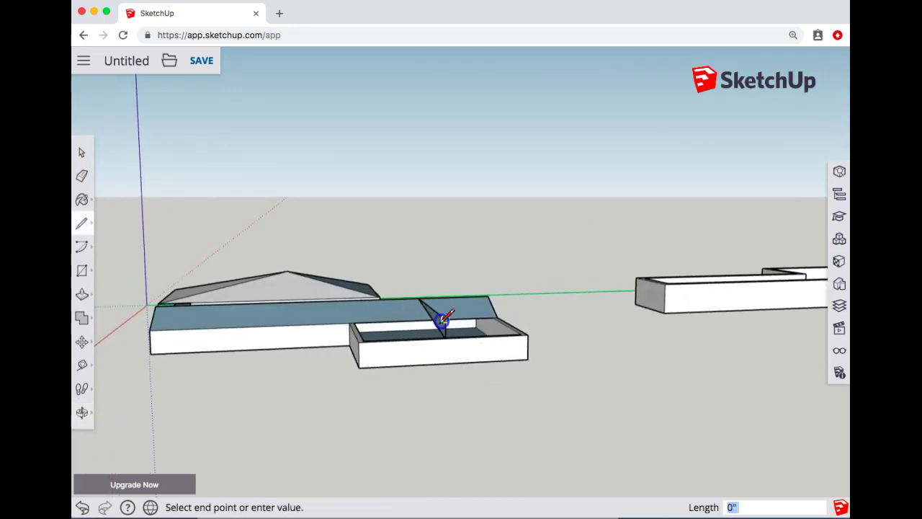
left_click(353, 338)
left_click(452, 329)
left_click_drag(452, 329, 528, 334)
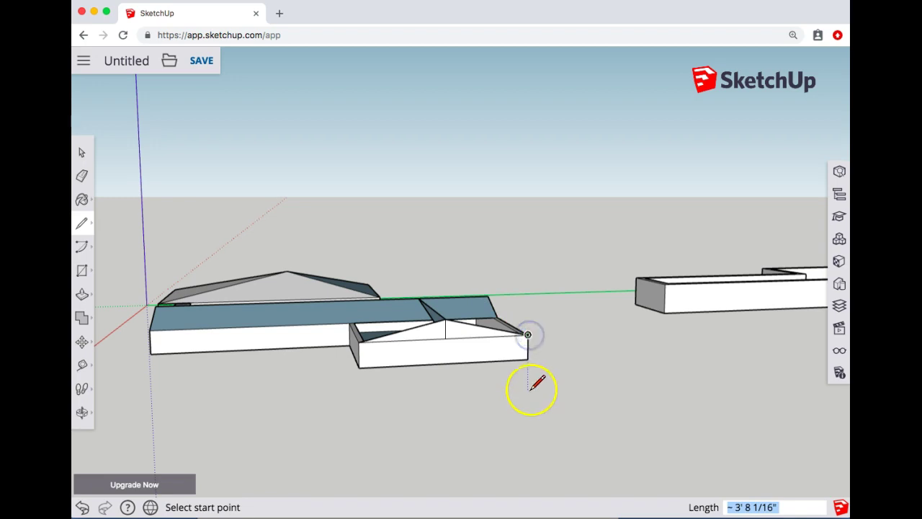
key("e")
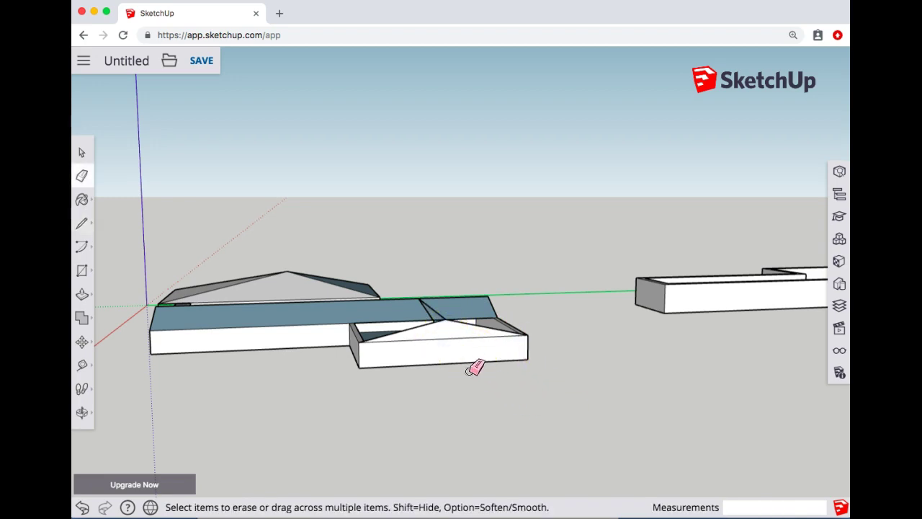
left_click(430, 310)
- Push the triangular face down 4' 9 1/8" into the block and orbit above
key("p")
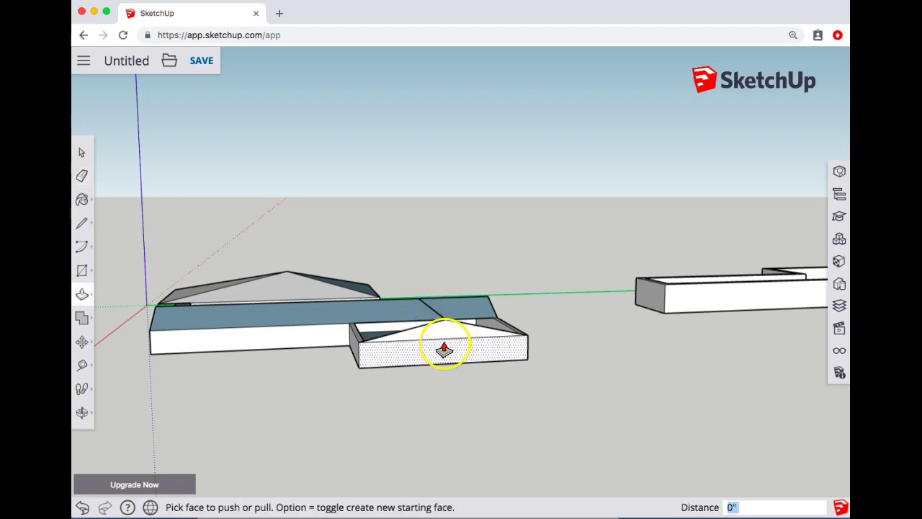
left_click(442, 337)
left_click_drag(355, 340, 349, 331)
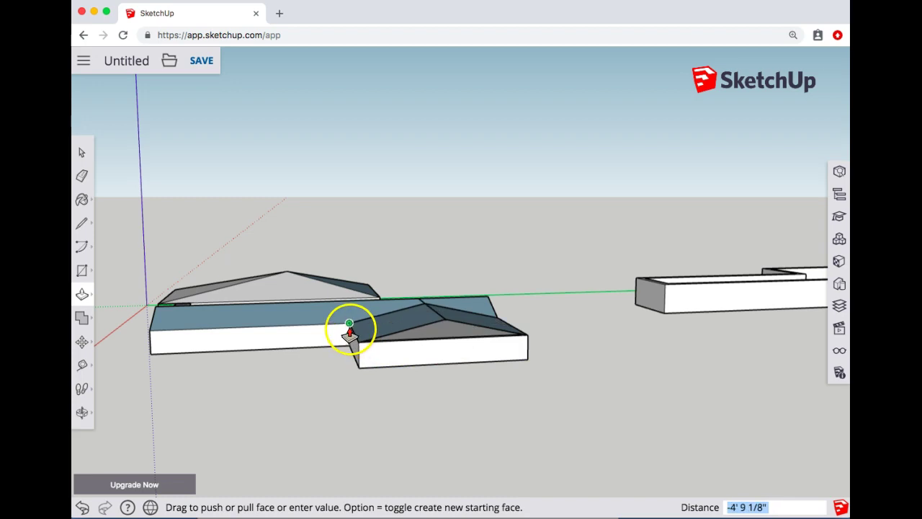
key("o")
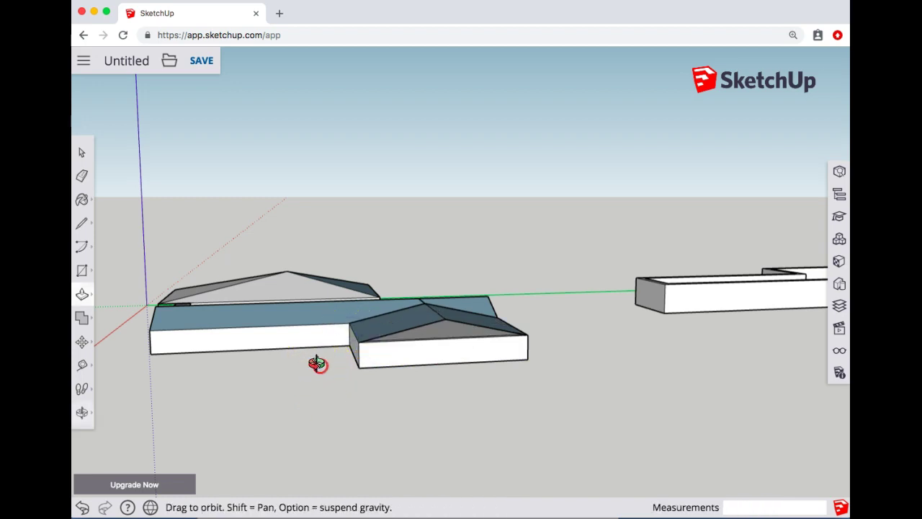
left_click_drag(317, 365, 744, 399)
- Push the roof face to a depth of -1' 9 9/16"
key("p")
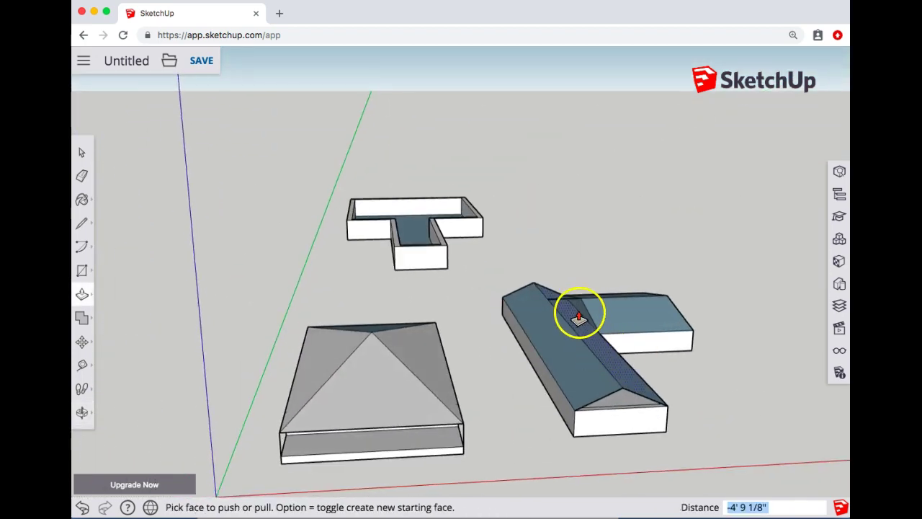
left_click_drag(579, 317, 557, 321)
left_click(569, 332)
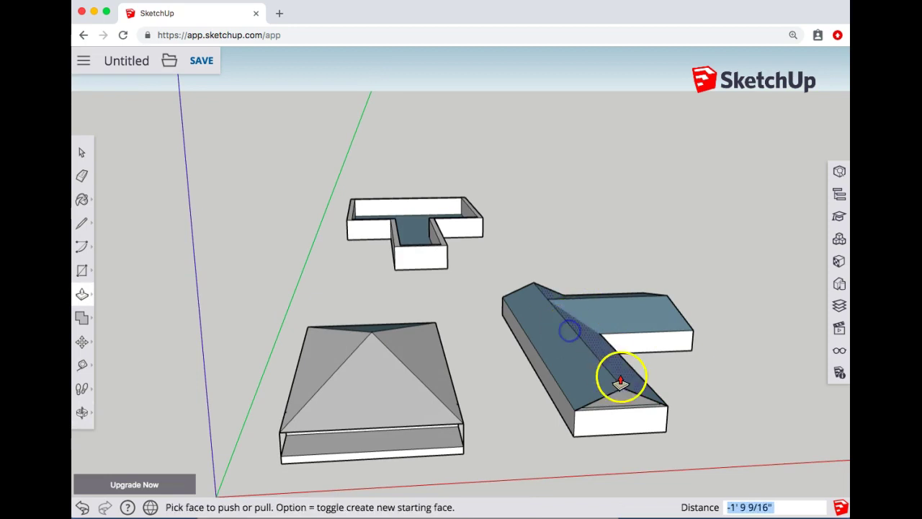
key("o")
left_click_drag(683, 381, 397, 366)
- Draw lines closing the gable ends between the box corners and the roof's far corner
key("p")
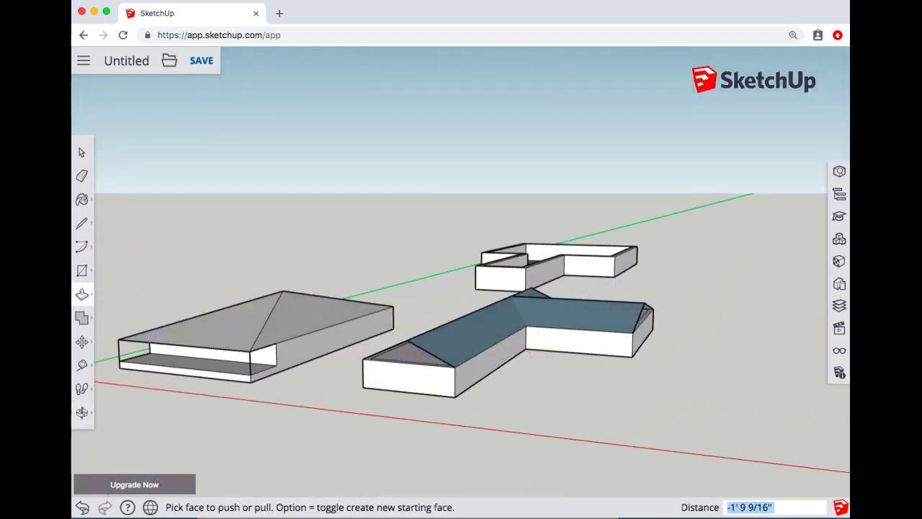
key("l")
left_click(363, 358)
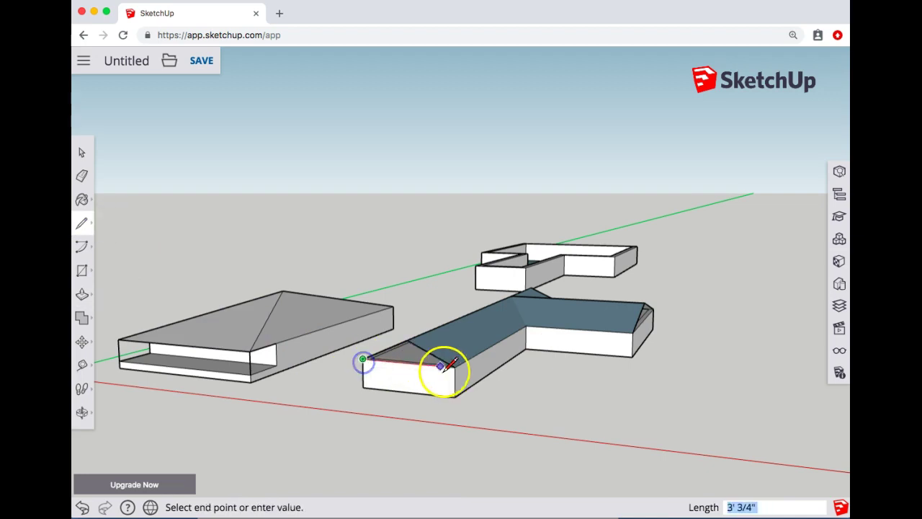
left_click(454, 368)
middle_click_drag(576, 425, 414, 426)
left_click(445, 352)
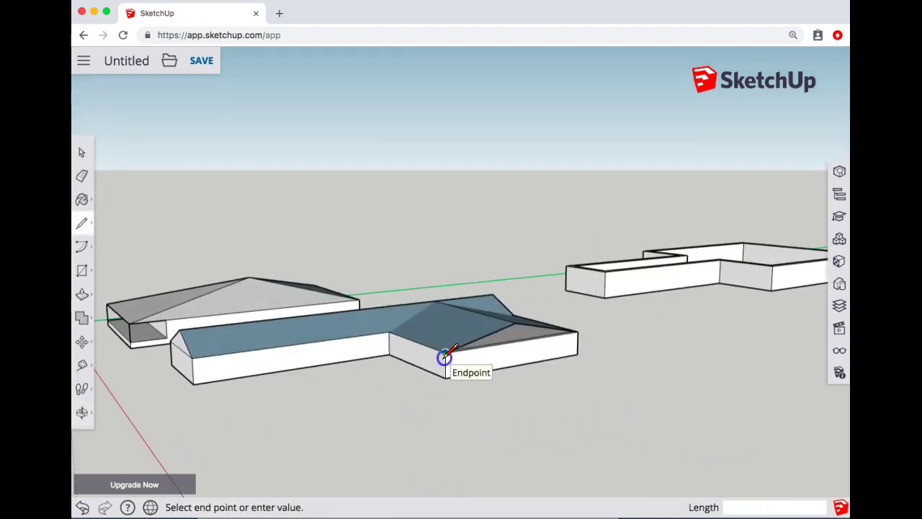
left_click(577, 333)
middle_click_drag(701, 389, 771, 432)
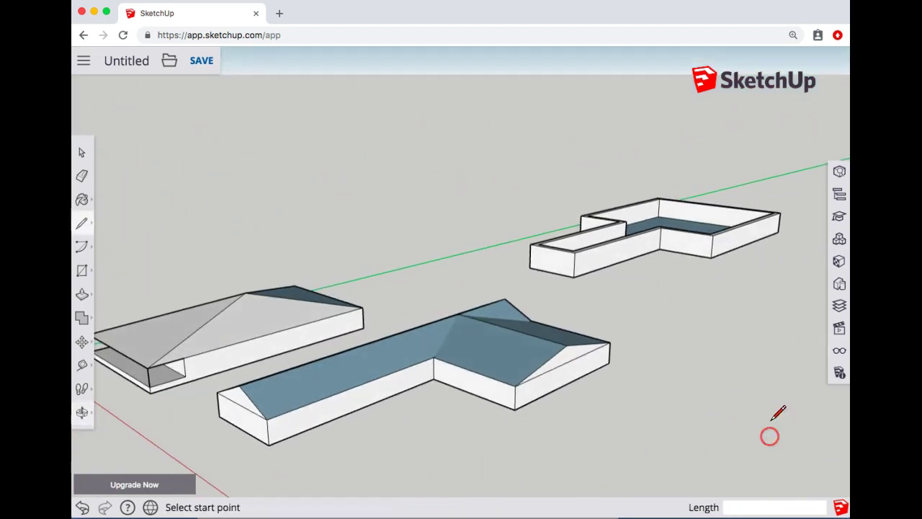
- Draw a gable triangle on the T model's end wall, from the edge midpoint up and to the corner
scroll(724, 206, "down", 2)
scroll(728, 204, "up", 5)
scroll(726, 204, "up", 4)
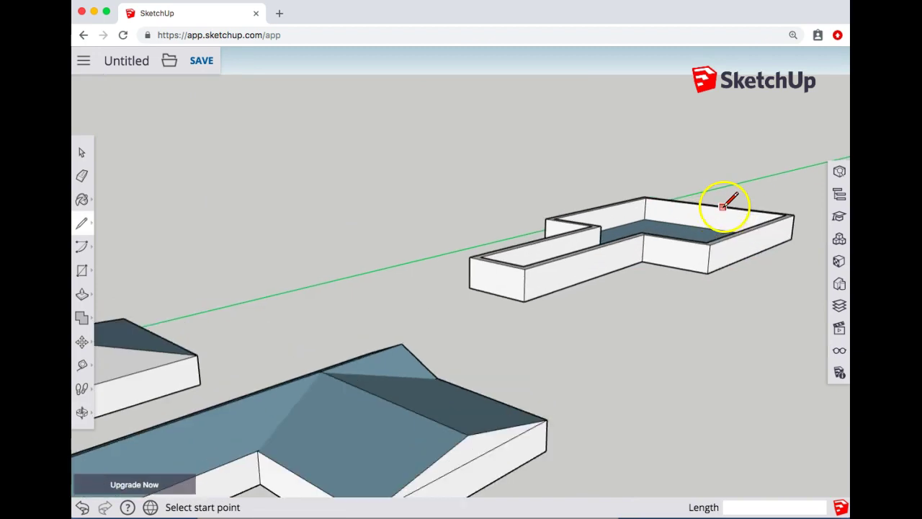
middle_click_drag(729, 181, 619, 243)
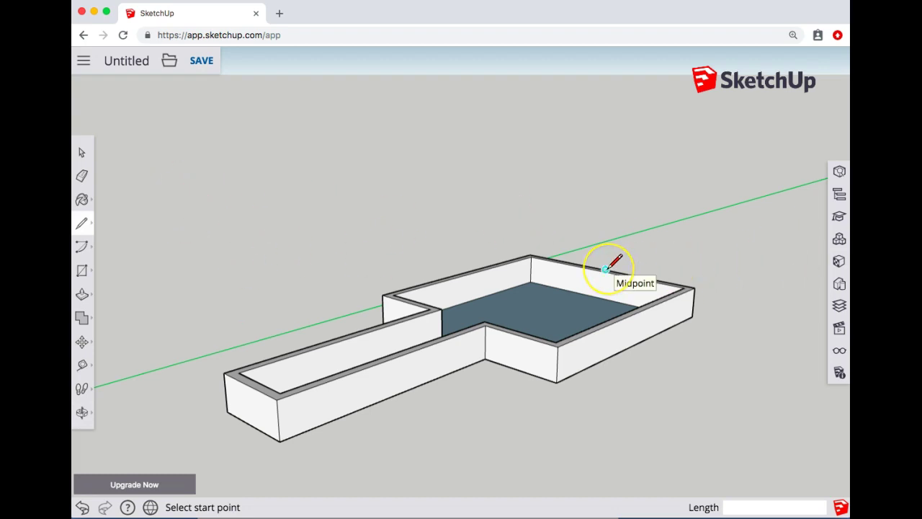
left_click_drag(605, 269, 535, 252)
left_click(694, 287)
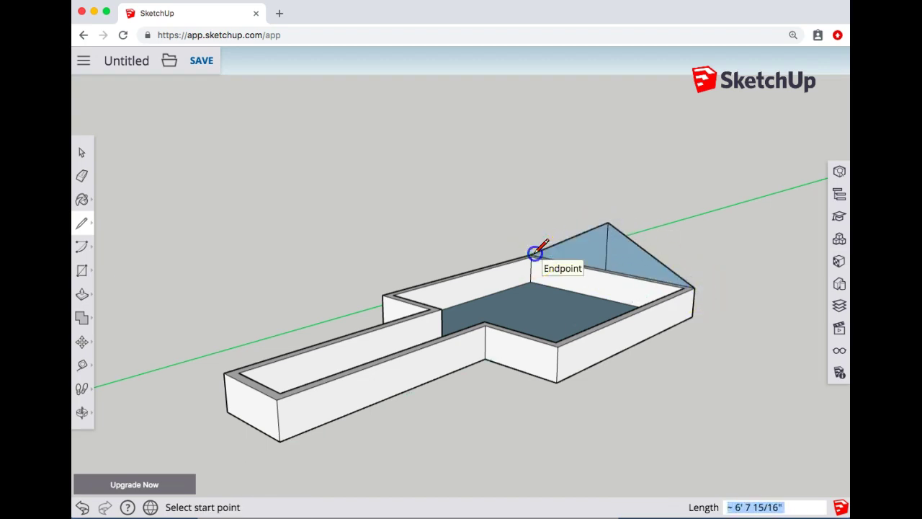
- Push/pull the triangle across the wide section into a sloped roof
key("e")
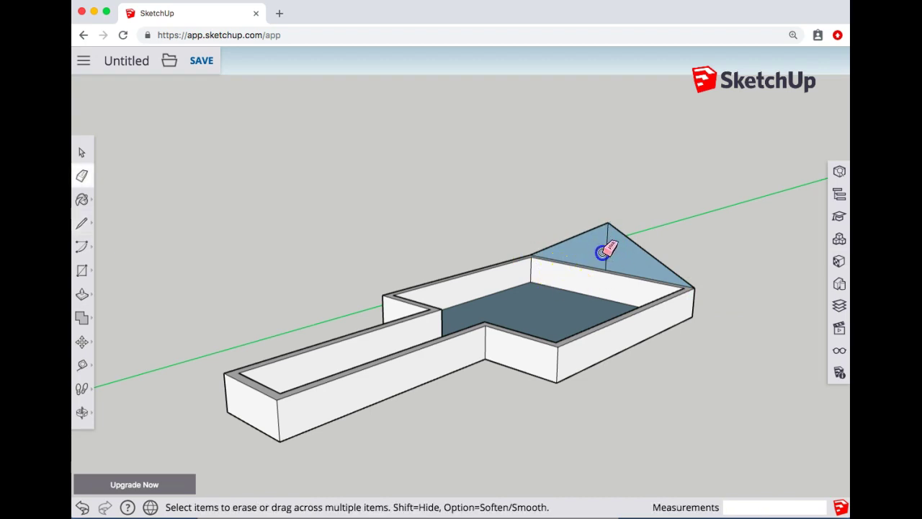
key("p")
left_click_drag(609, 257, 540, 354)
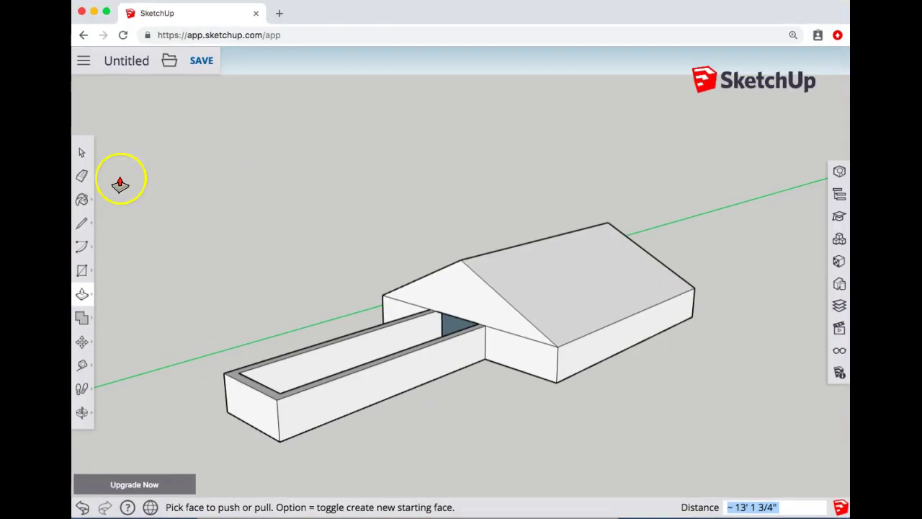
- Draw a gable triangle at the wing joint, peaking above the wall midpoint
left_click(85, 225)
left_click(118, 210)
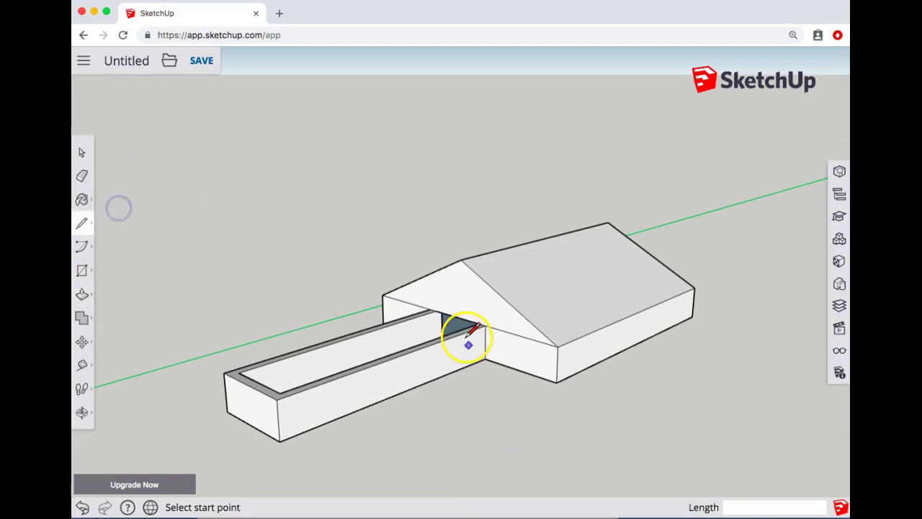
left_click(456, 317)
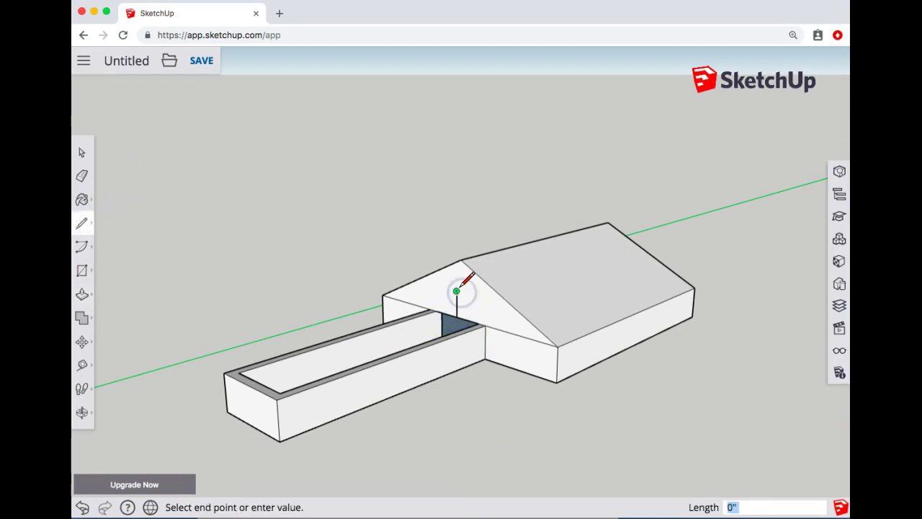
left_click(456, 291)
left_click(431, 309)
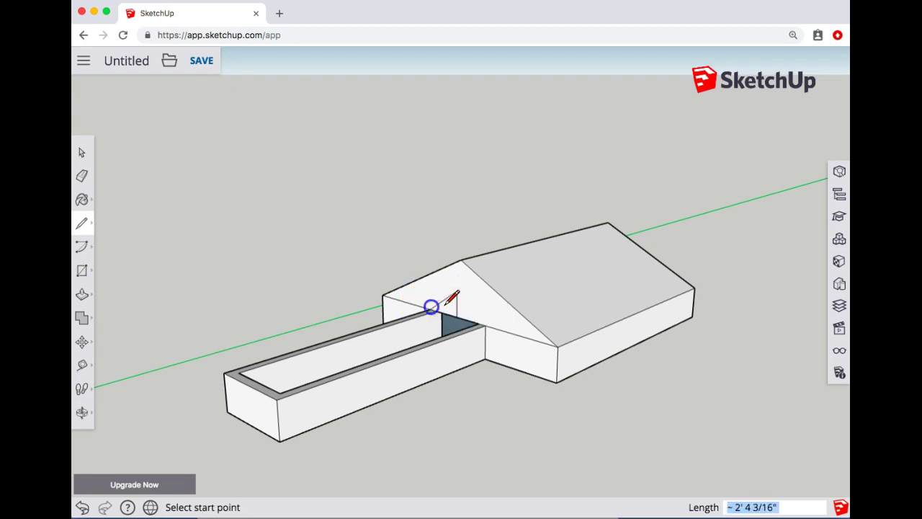
left_click(457, 291)
left_click(487, 325)
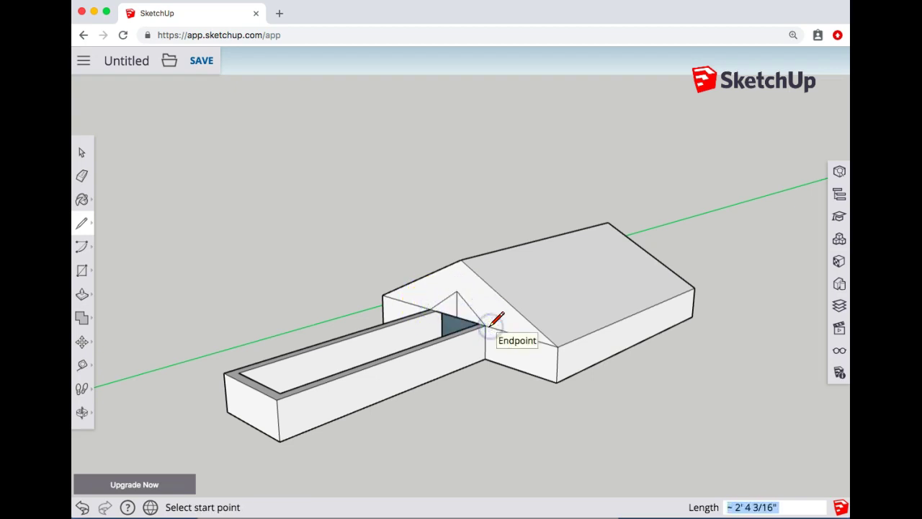
- Push/Pull the gable triangle along the narrow wing so it meets the wide block's roof
key("e")
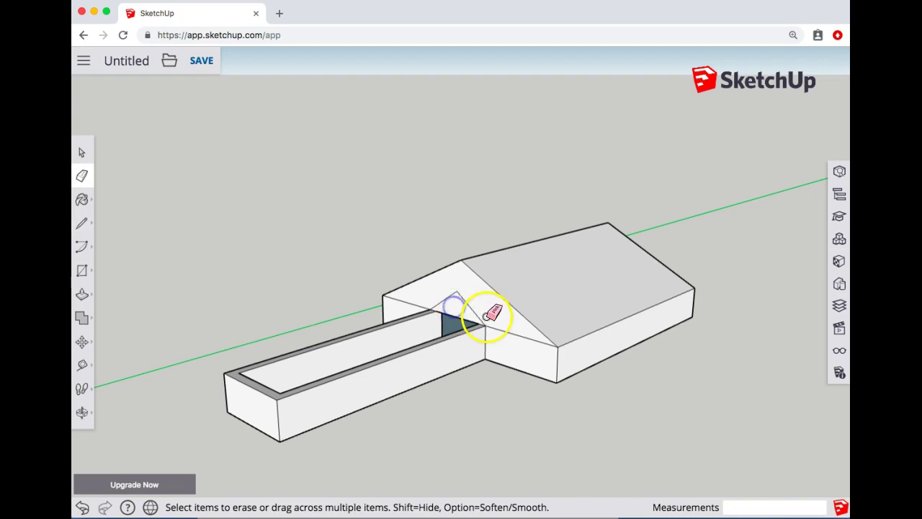
key("p")
left_click(459, 314)
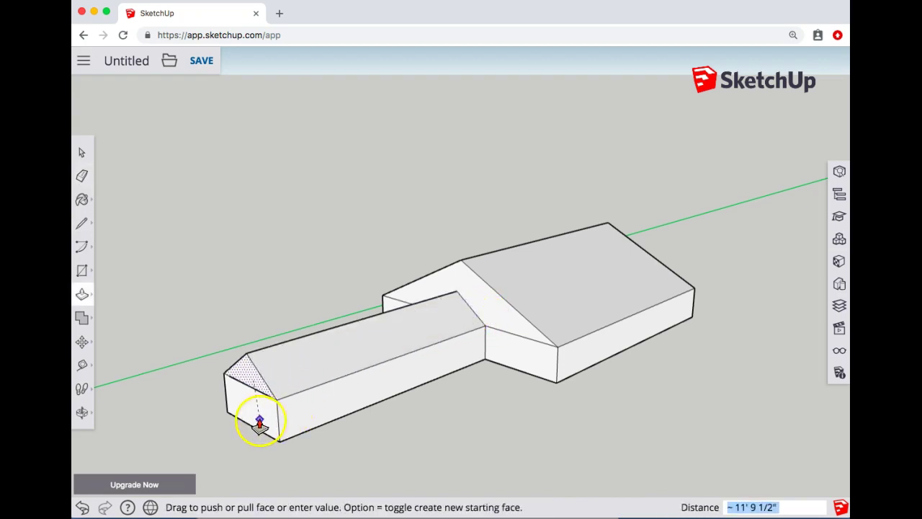
left_click(261, 428)
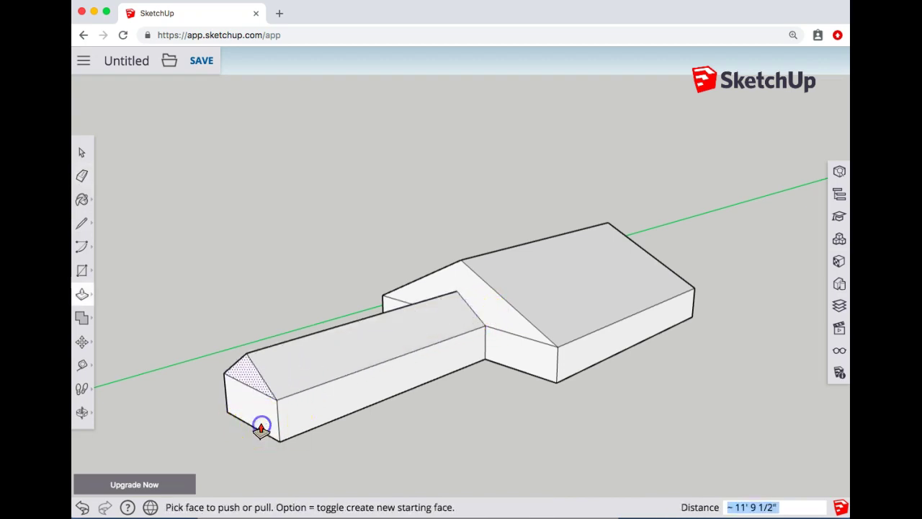
- Orbit the T-shaped model to view it from the other side
middle_click_drag(471, 416, 562, 349)
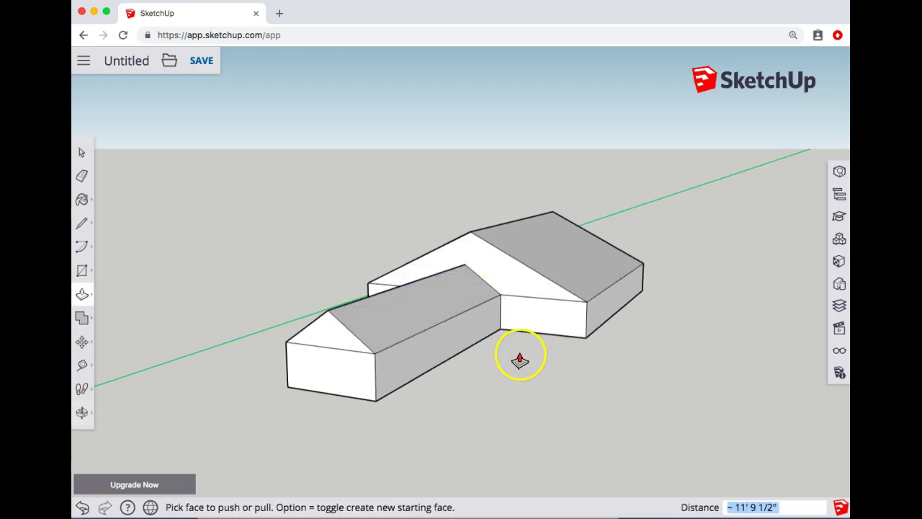
mouse_move(528, 360)
middle_mouse_down()
mouse_move(537, 370)
mouse_move(526, 366)
middle_mouse_up()
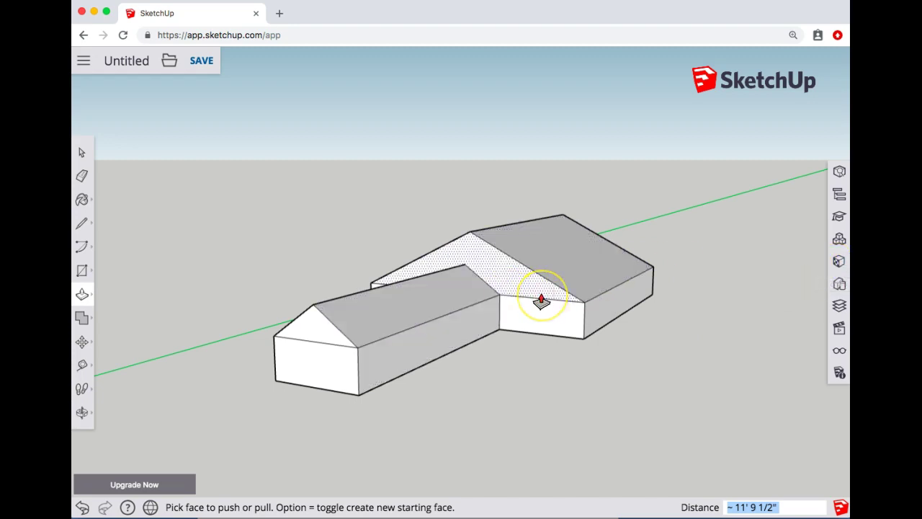
- Erase the narrow wing's front roof face and the roof's back face
right_click(438, 302)
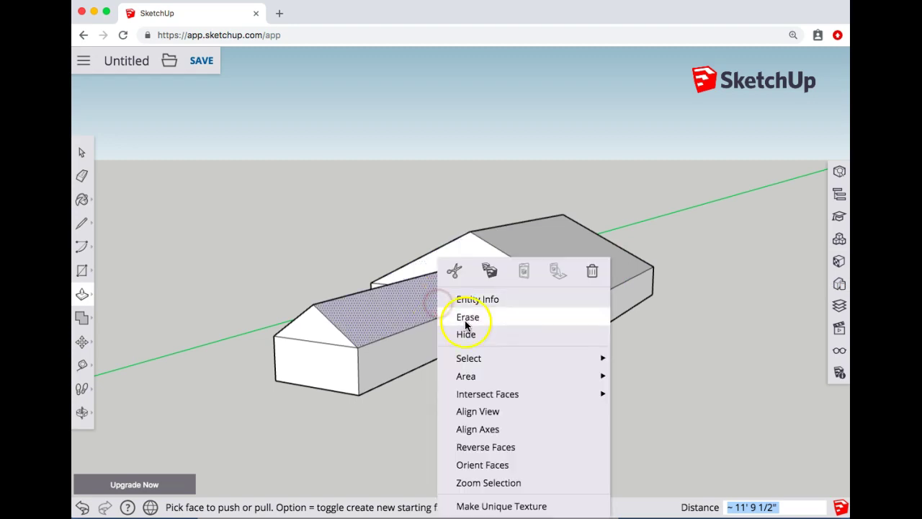
left_click(466, 318)
right_click(436, 315)
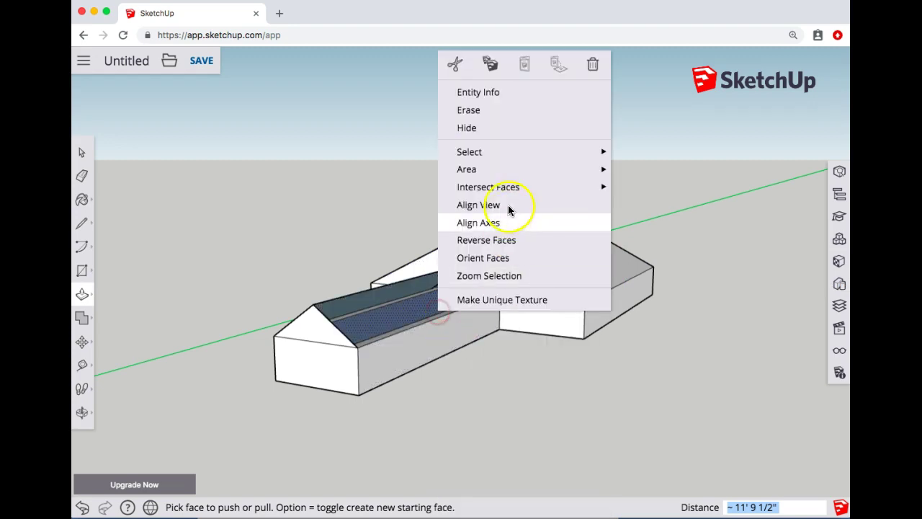
left_click(506, 111)
mouse_move(505, 265)
middle_mouse_down()
mouse_move(463, 371)
mouse_move(329, 425)
mouse_move(621, 391)
mouse_move(706, 282)
mouse_move(681, 300)
mouse_move(535, 344)
mouse_move(441, 348)
middle_mouse_up()
- Erase the wide block's big roof face to expose the interior
key("p")
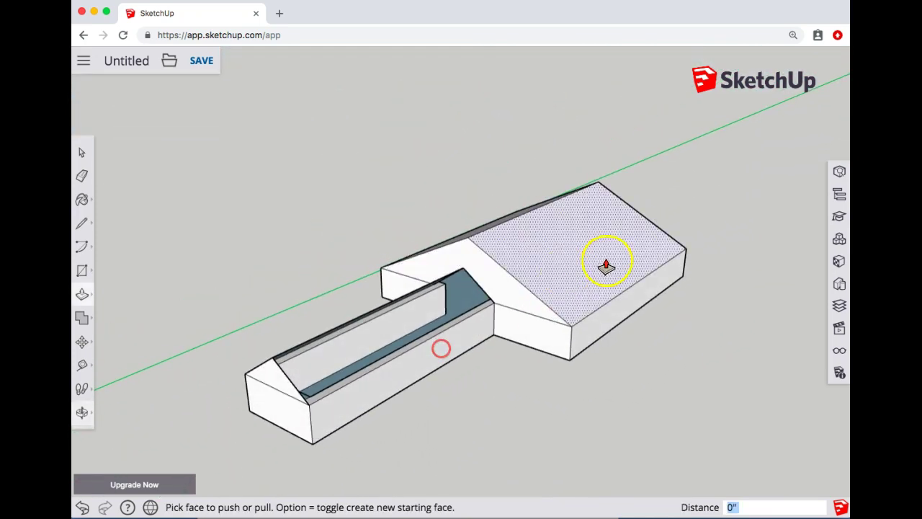
right_click(570, 255)
left_click(600, 312)
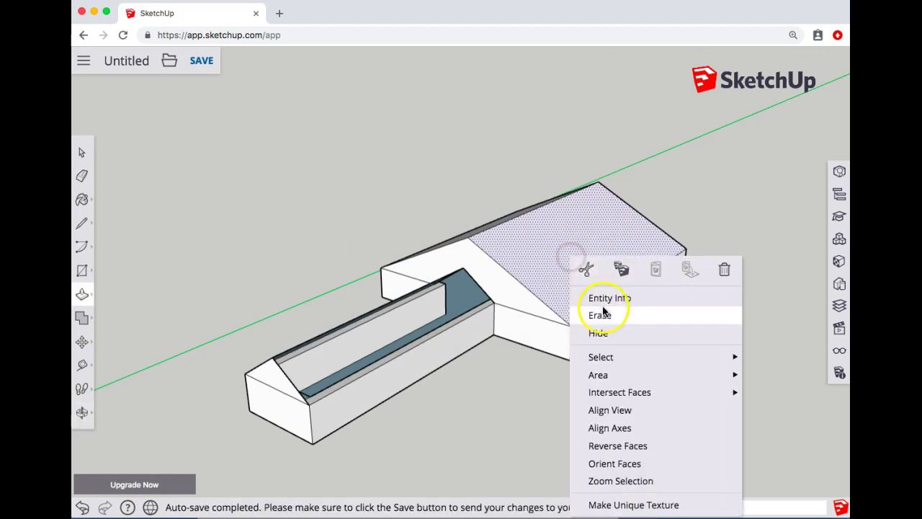
left_click(575, 285)
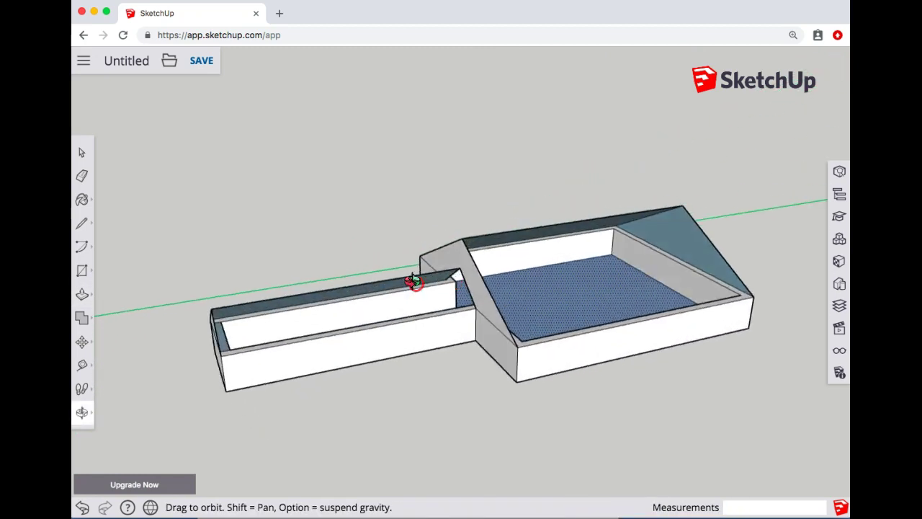